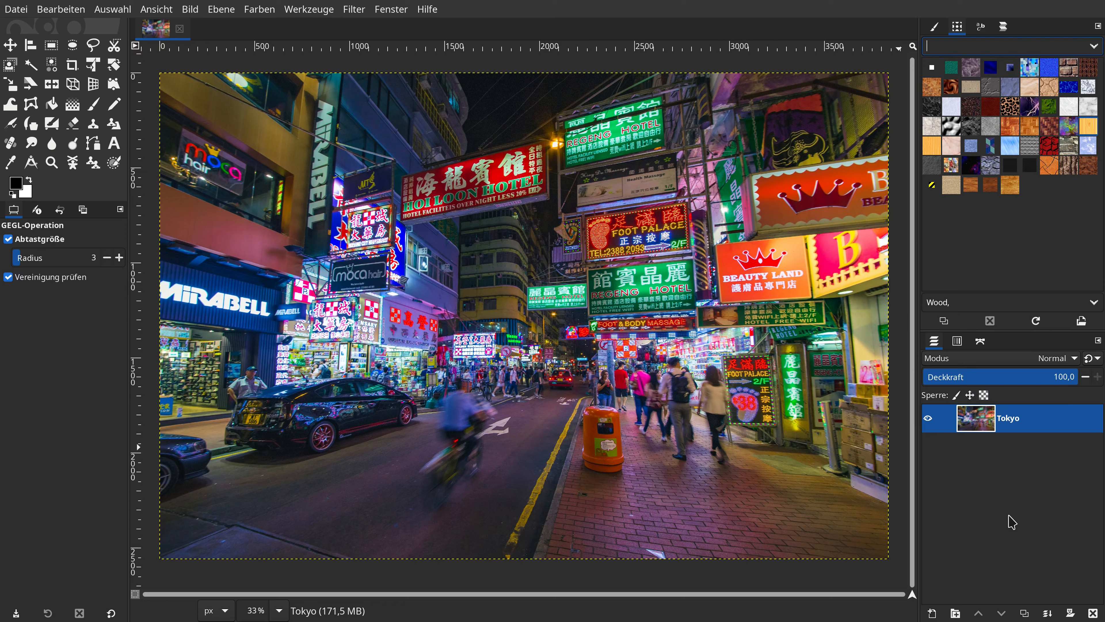
Duplicate the Tokyo layer and hide the original layer beneath the copy
{"action": "left_click", "coordinate": [1025, 613]}
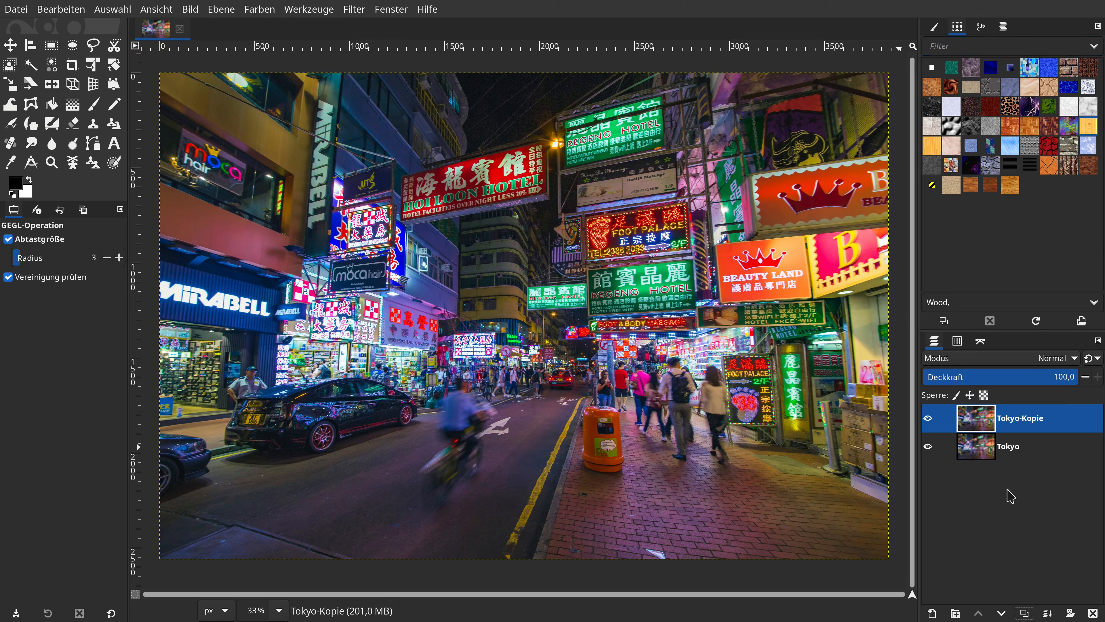
{"action": "left_click", "coordinate": [928, 446]}
Start G'MIC-Qt on the duplicated layer and select the Color Presets filter from the Colors category
{"action": "left_click", "coordinate": [354, 9]}
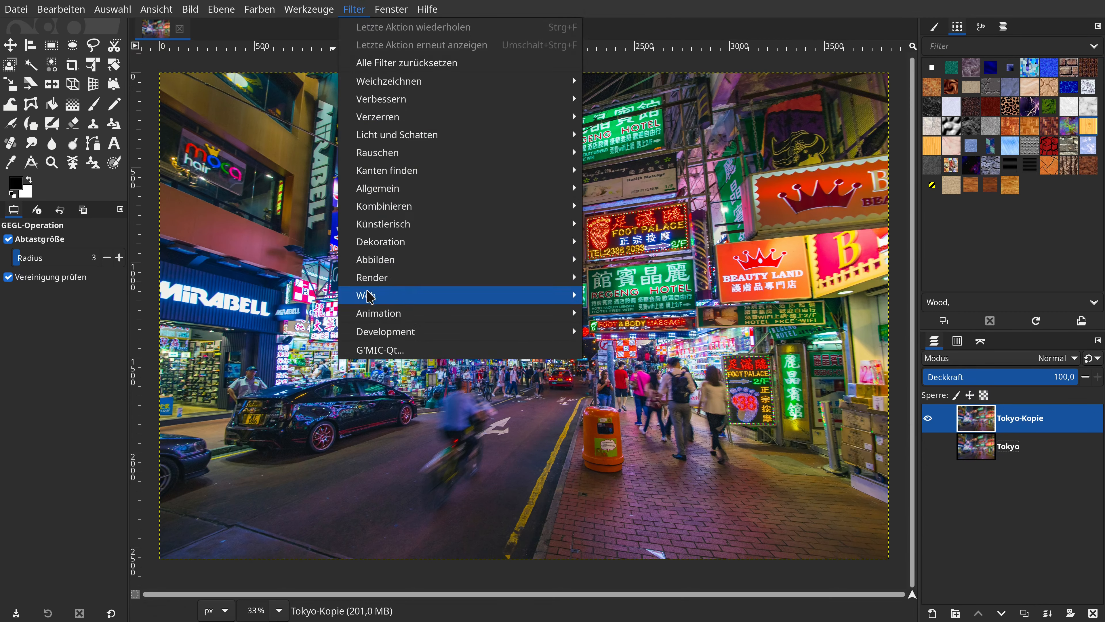
{"action": "left_click", "coordinate": [385, 351]}
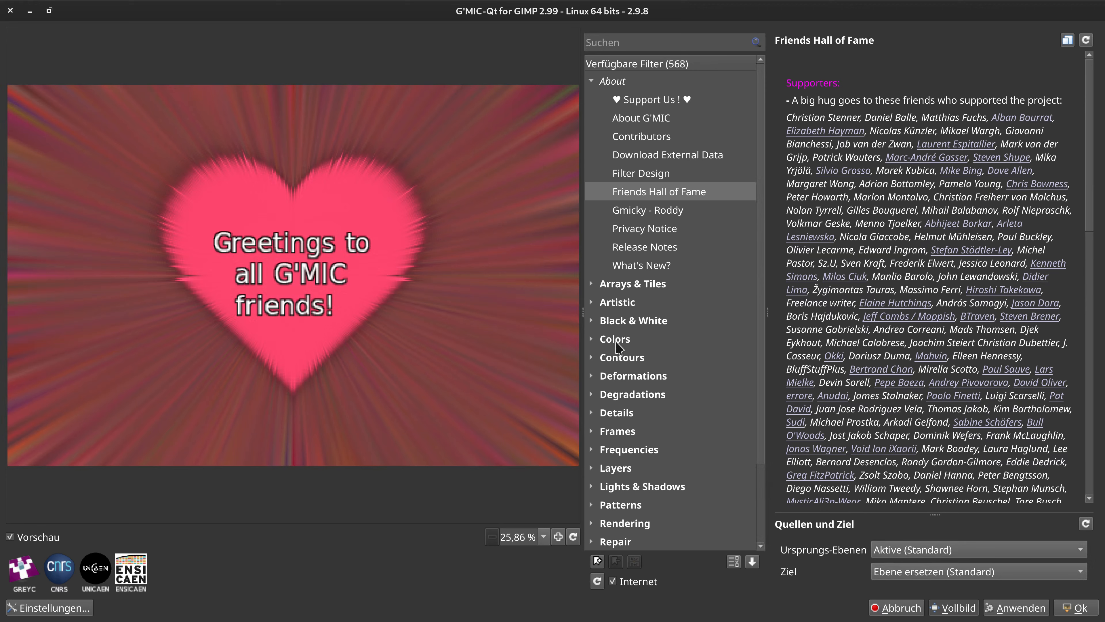
{"action": "left_click", "coordinate": [592, 81]}
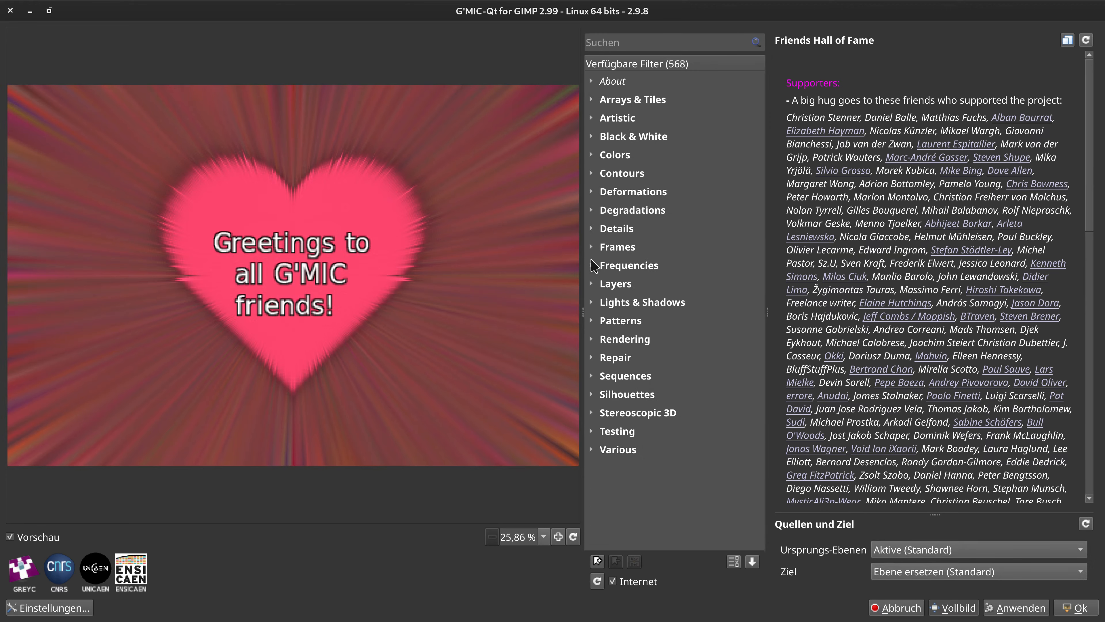
{"action": "left_click", "coordinate": [593, 159]}
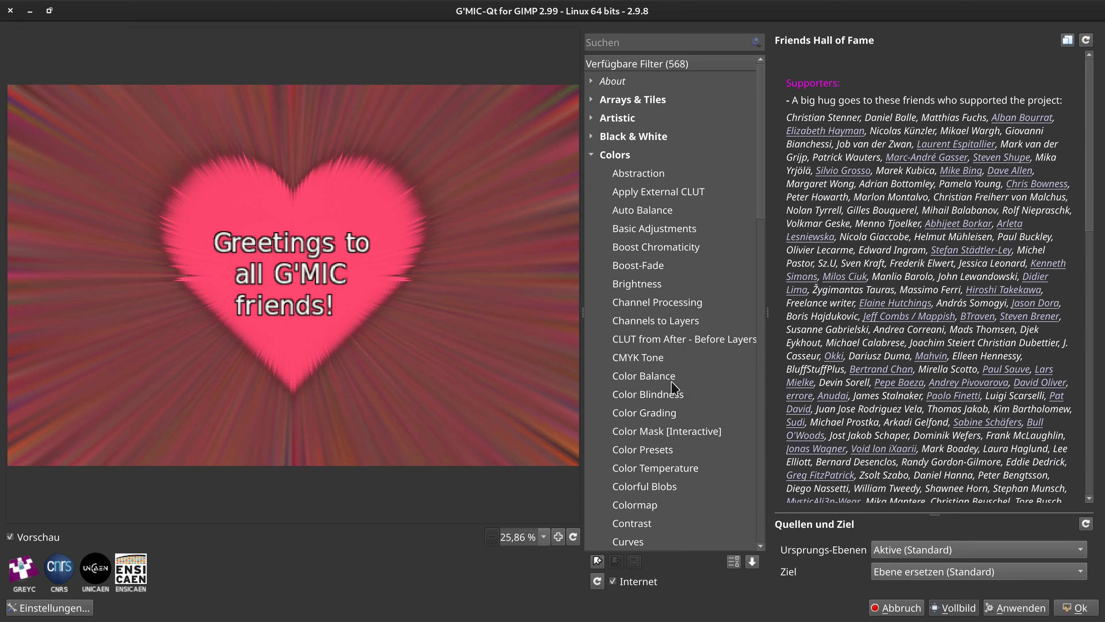
{"action": "scroll", "coordinate": [671, 381], "scroll_direction": "down", "scroll_amount": 2}
{"action": "left_click", "coordinate": [659, 343]}
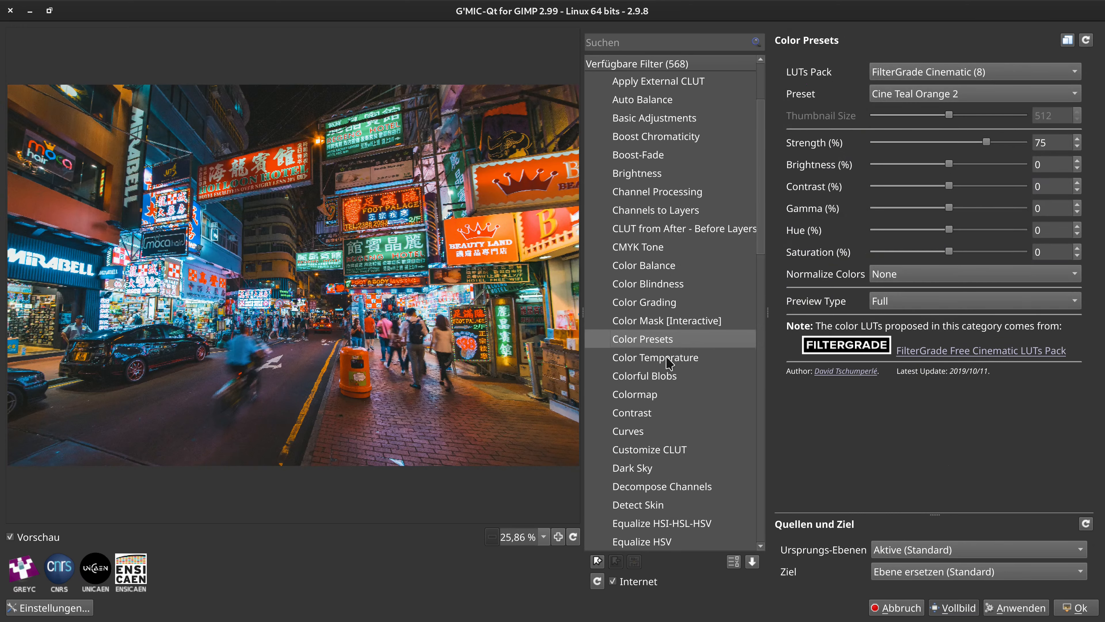
Choose the PictureFX LUTs pack, set Normalize Colors to Both, compare the preview with the original and apply the filter
{"action": "left_click", "coordinate": [915, 76]}
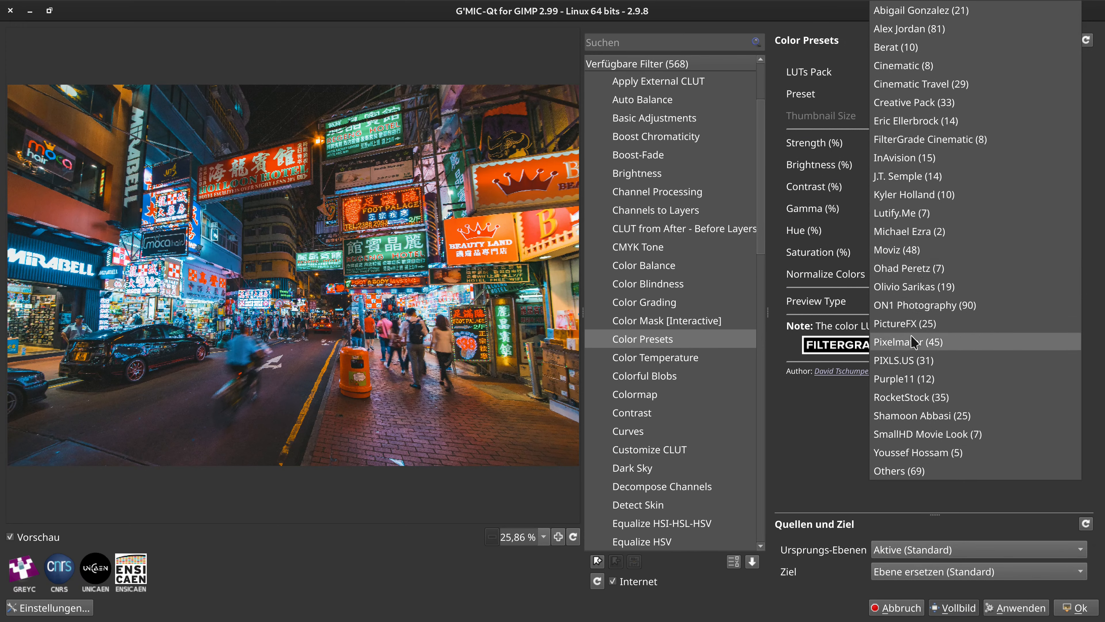
{"action": "left_click", "coordinate": [923, 326]}
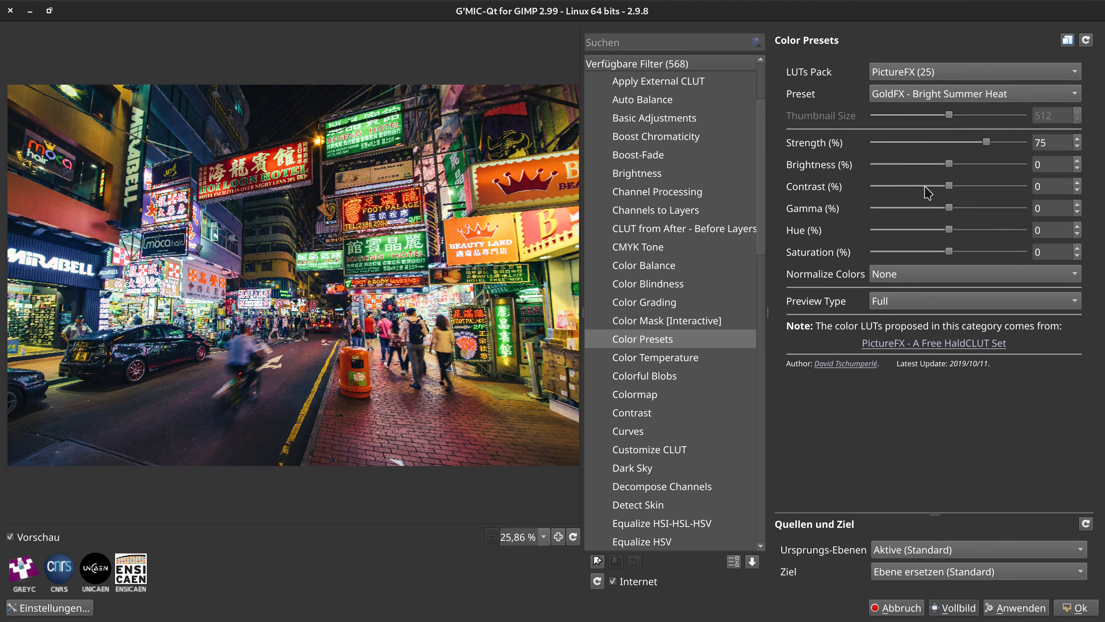
{"action": "left_click", "coordinate": [922, 272]}
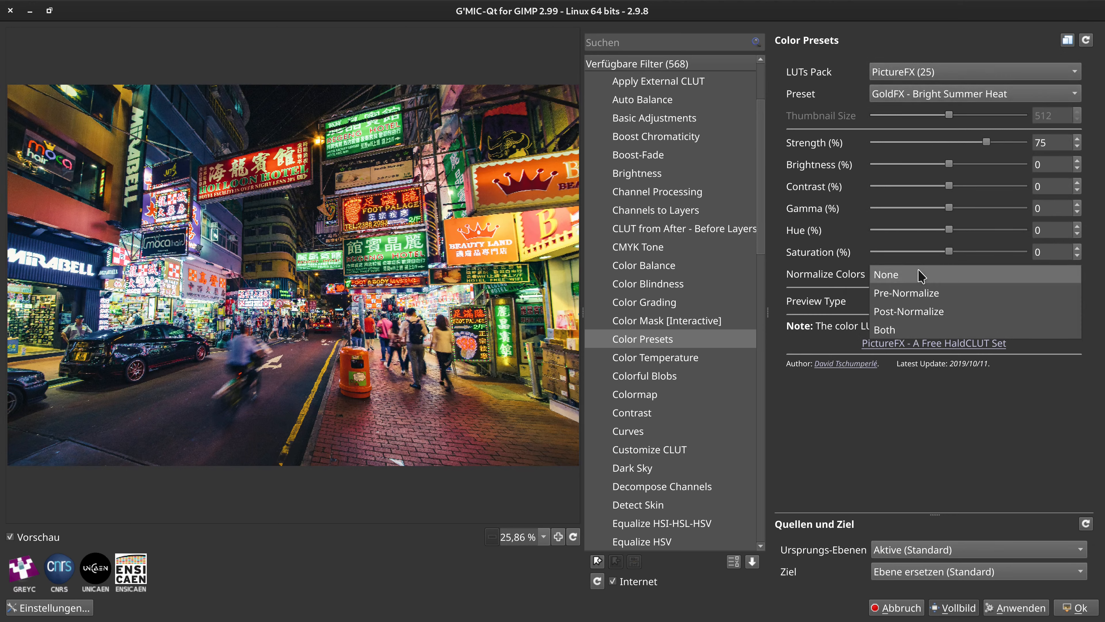
{"action": "left_click", "coordinate": [907, 330]}
{"action": "left_click", "coordinate": [395, 315]}
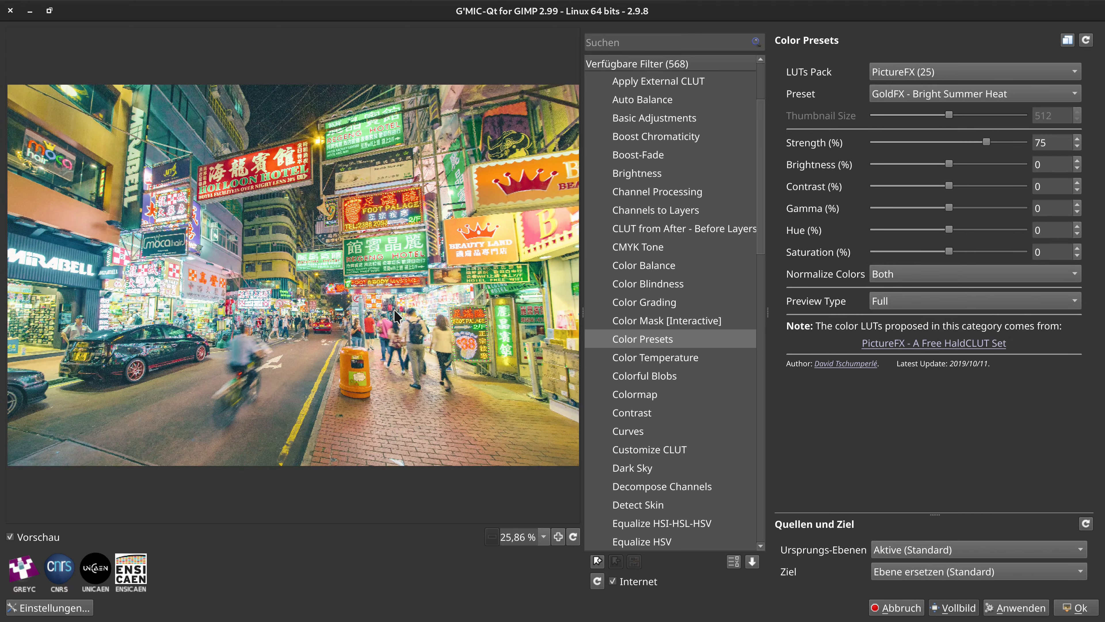
{"action": "left_click", "coordinate": [394, 314]}
{"action": "left_click", "coordinate": [1034, 609]}
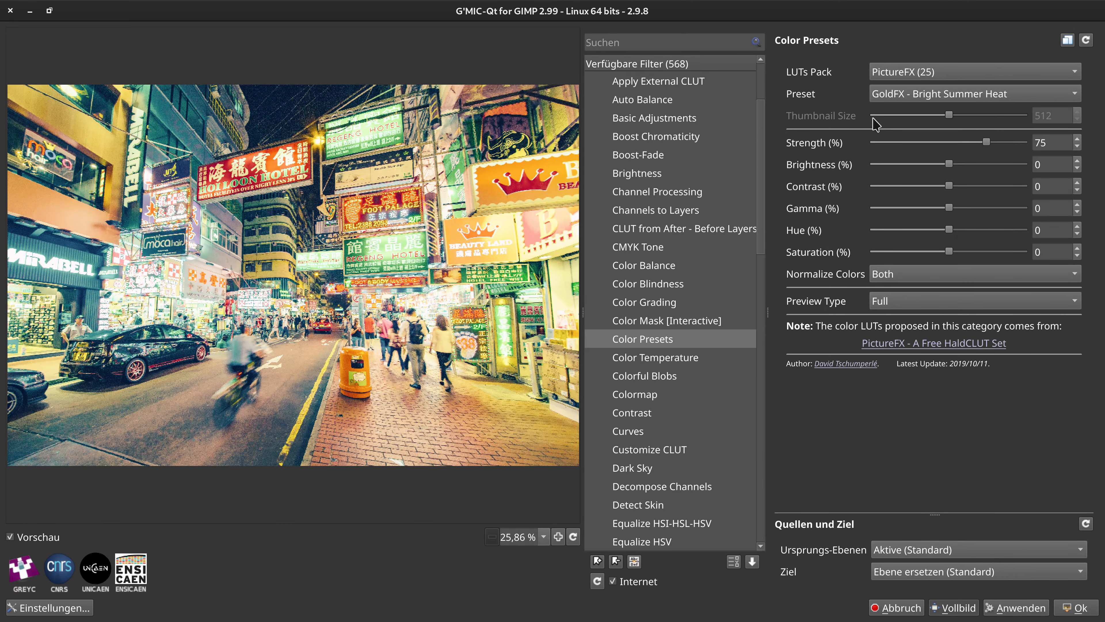
Switch to the Cinematic LUTs pack with the Flavin preset, compare the preview and apply the filter
{"action": "left_click", "coordinate": [926, 72]}
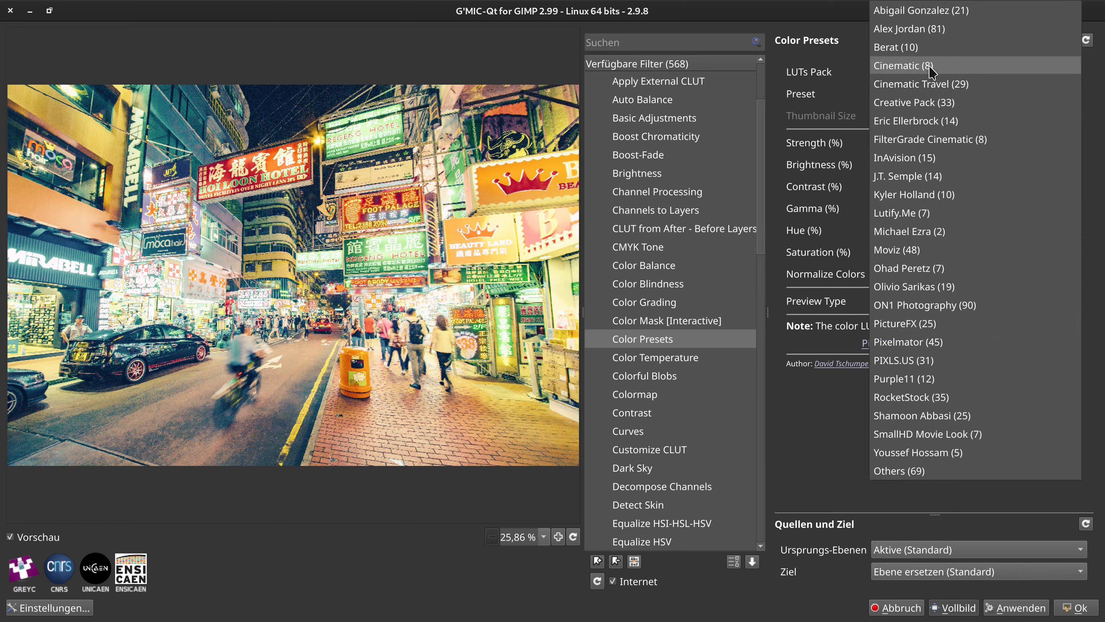
{"action": "left_click", "coordinate": [929, 70]}
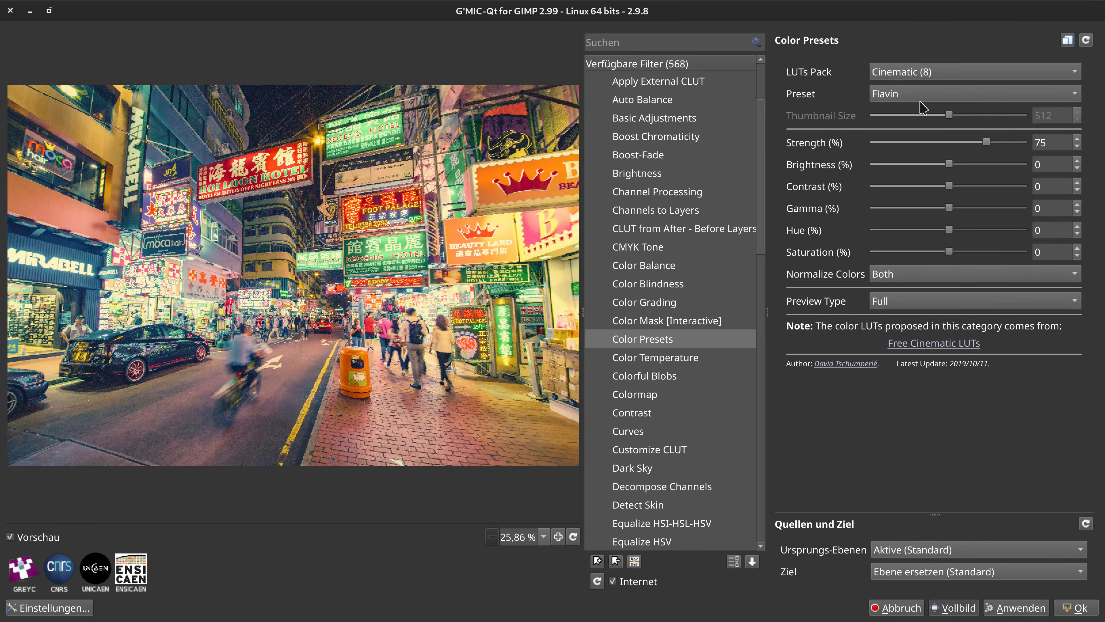
{"action": "right_click", "coordinate": [433, 235]}
{"action": "left_click", "coordinate": [1005, 609]}
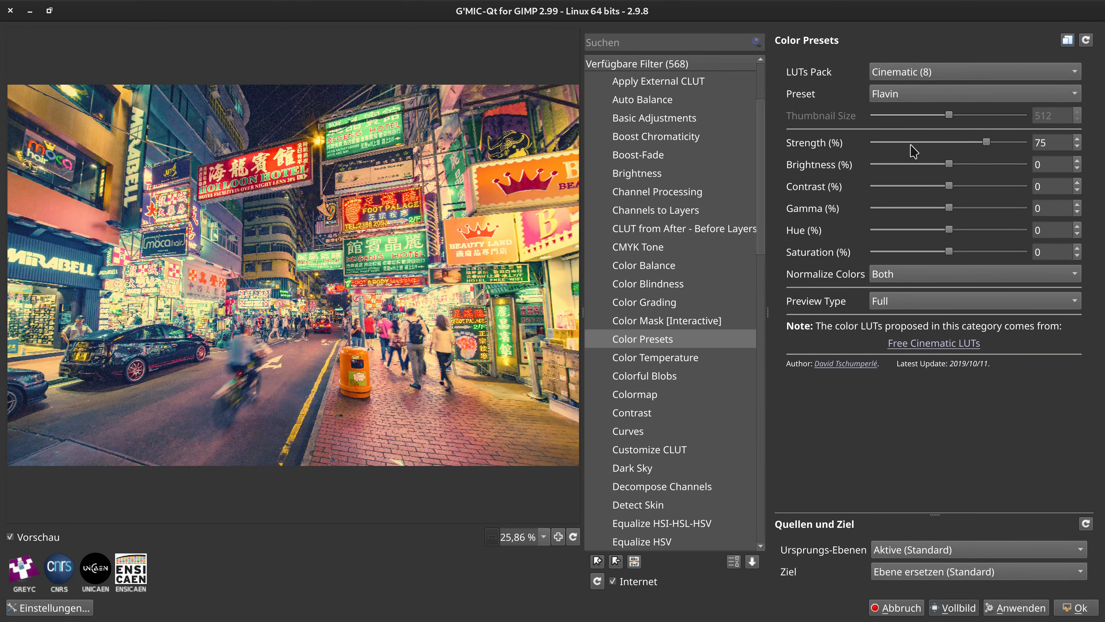
Choose the FilterGrade Cinematic LUTs pack, set Normalize Colors to None and finish the filter on the layer
{"action": "left_click", "coordinate": [921, 81]}
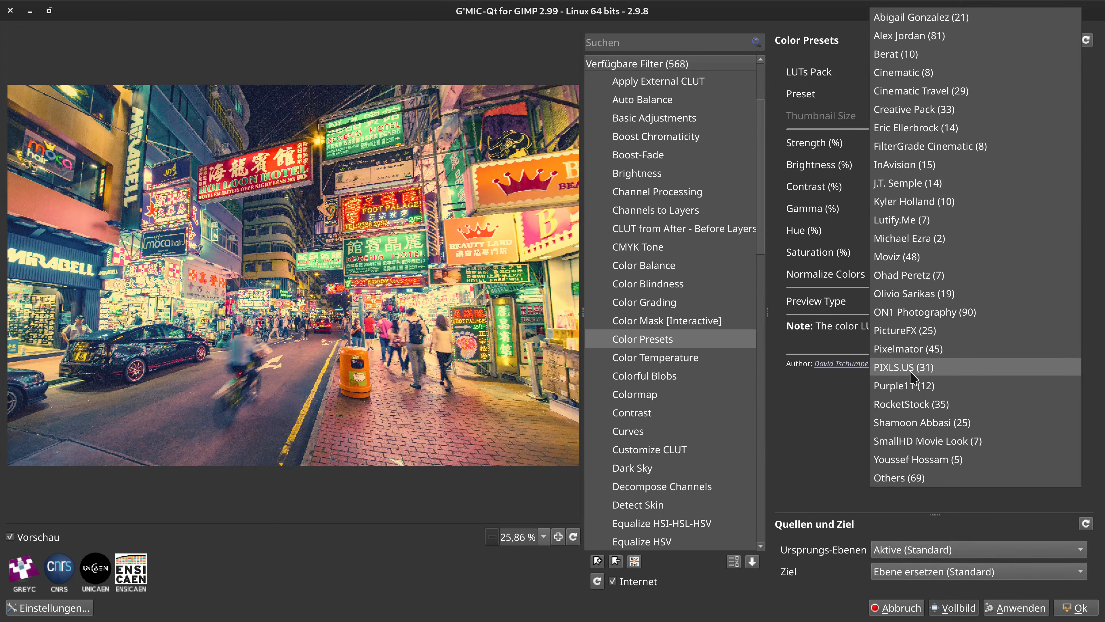
{"action": "left_click", "coordinate": [916, 148]}
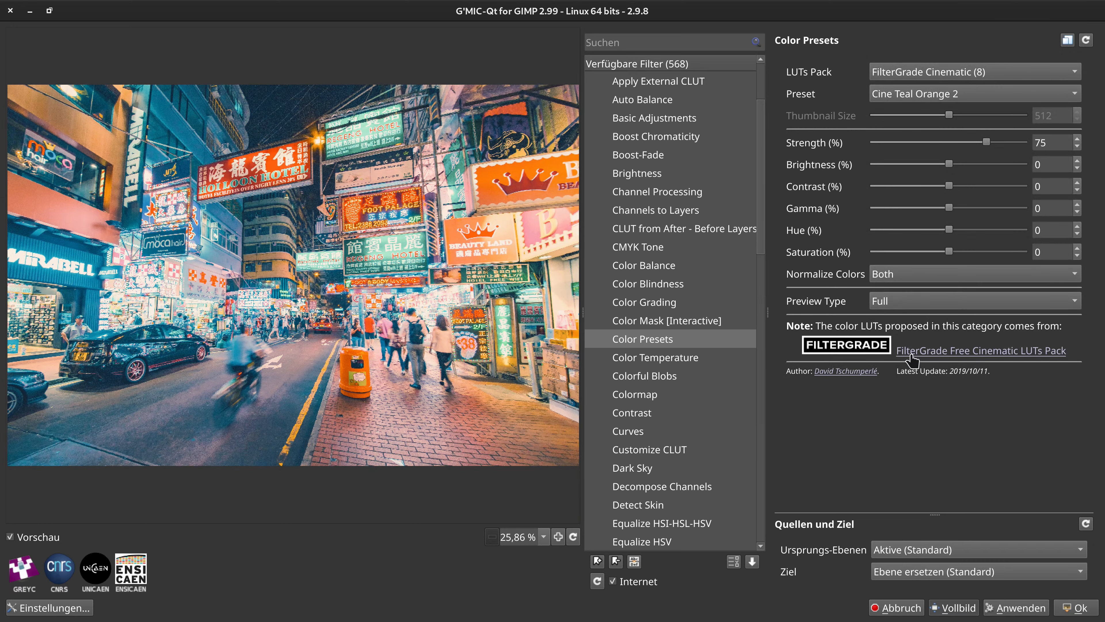
{"action": "left_click", "coordinate": [930, 276]}
{"action": "left_click", "coordinate": [926, 220]}
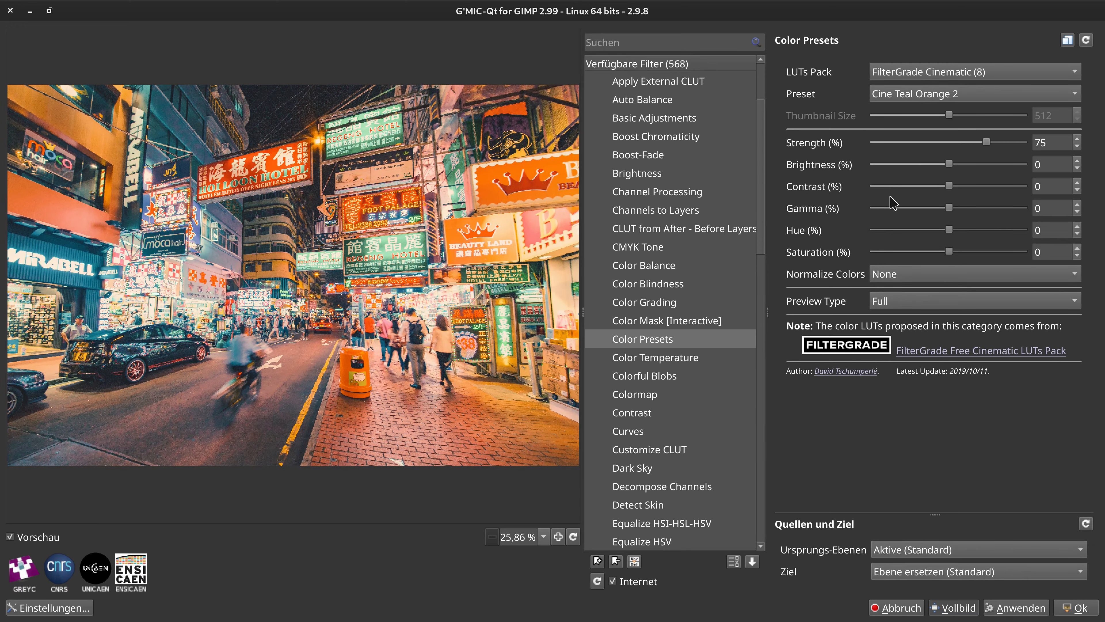
{"action": "left_click", "coordinate": [1076, 609]}
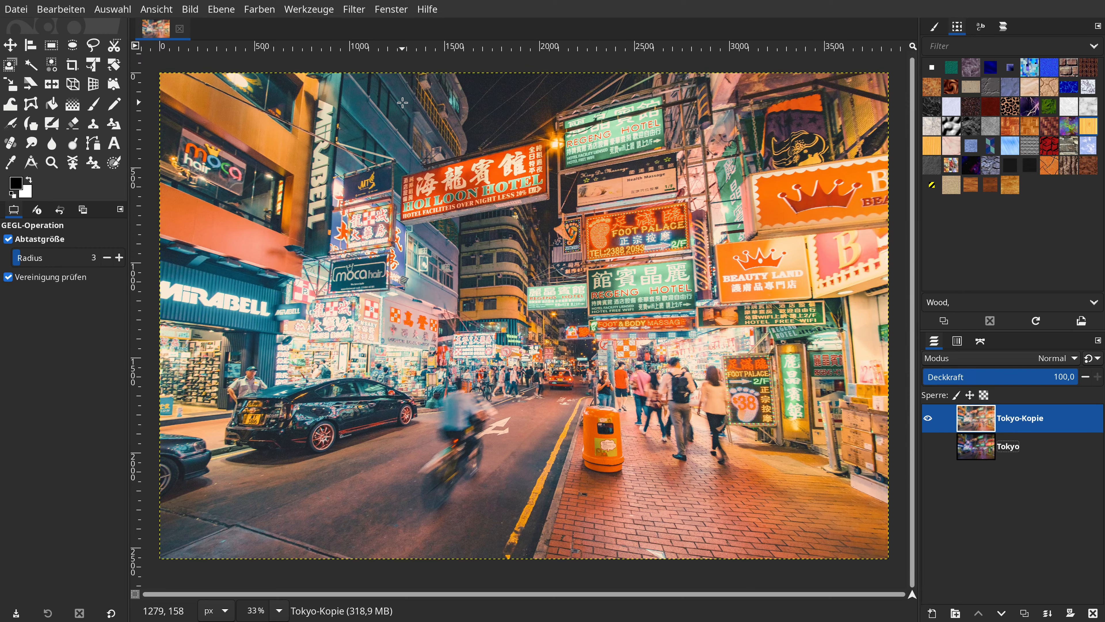
Apply noise reduction (Rauschreduktion) with a strength of 4 to the Tokyo-Kopie layer
{"action": "left_click", "coordinate": [353, 13]}
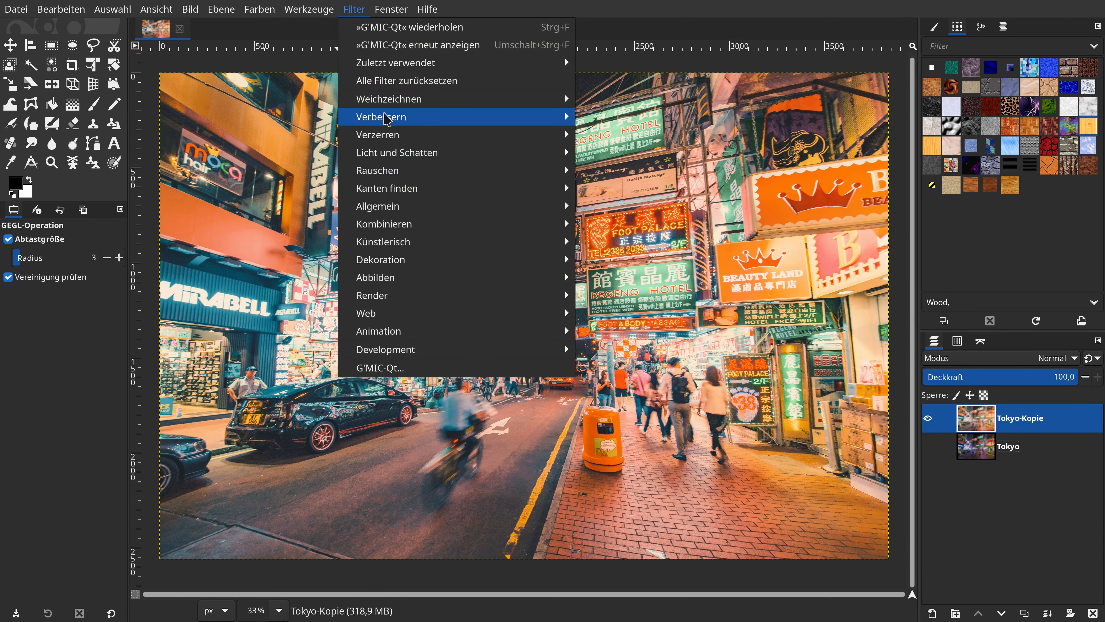
{"action": "mouse_move", "coordinate": [561, 116]}
{"action": "left_click", "coordinate": [634, 170]}
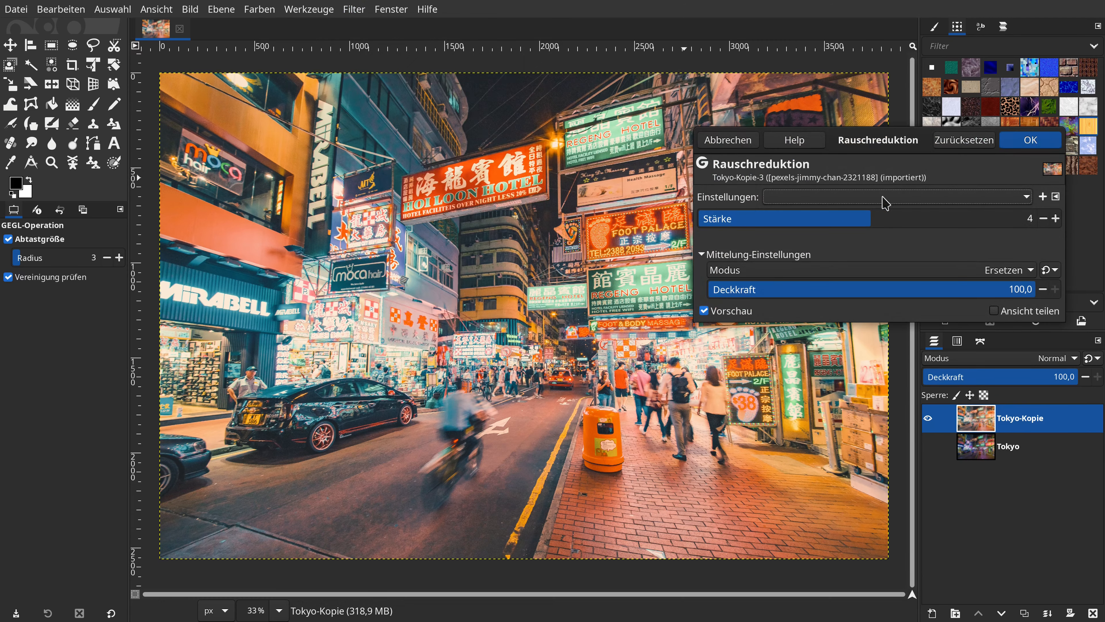
{"action": "left_click", "coordinate": [1036, 146]}
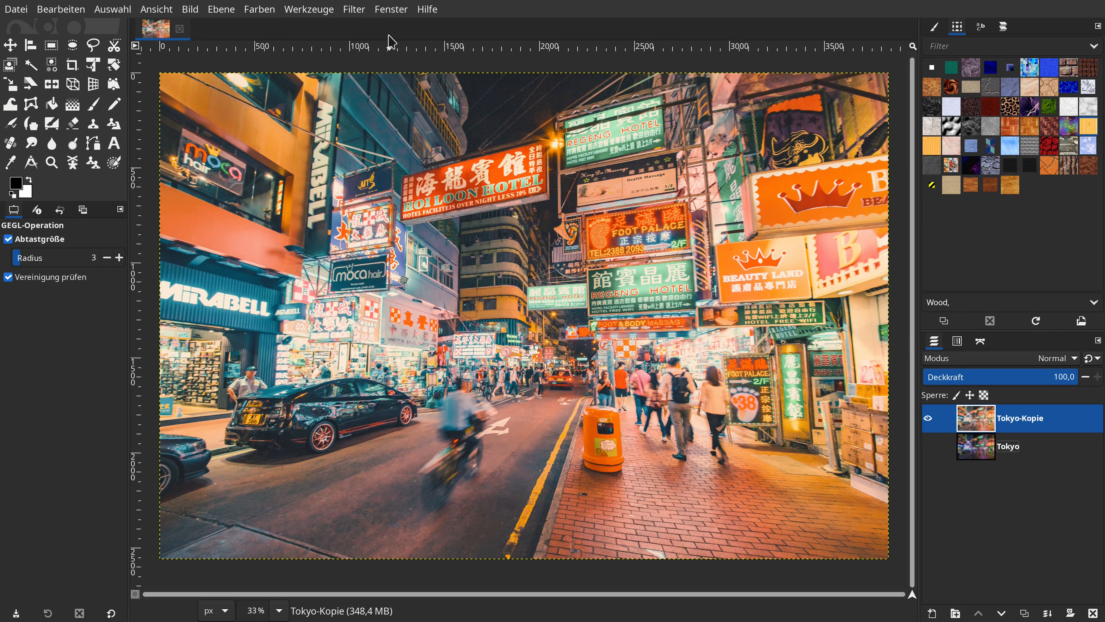
Sharpen the Tokyo-Kopie layer with Unscharf maskieren at radius 3,000 and amount 0,500
{"action": "left_click", "coordinate": [361, 11]}
{"action": "mouse_move", "coordinate": [402, 114]}
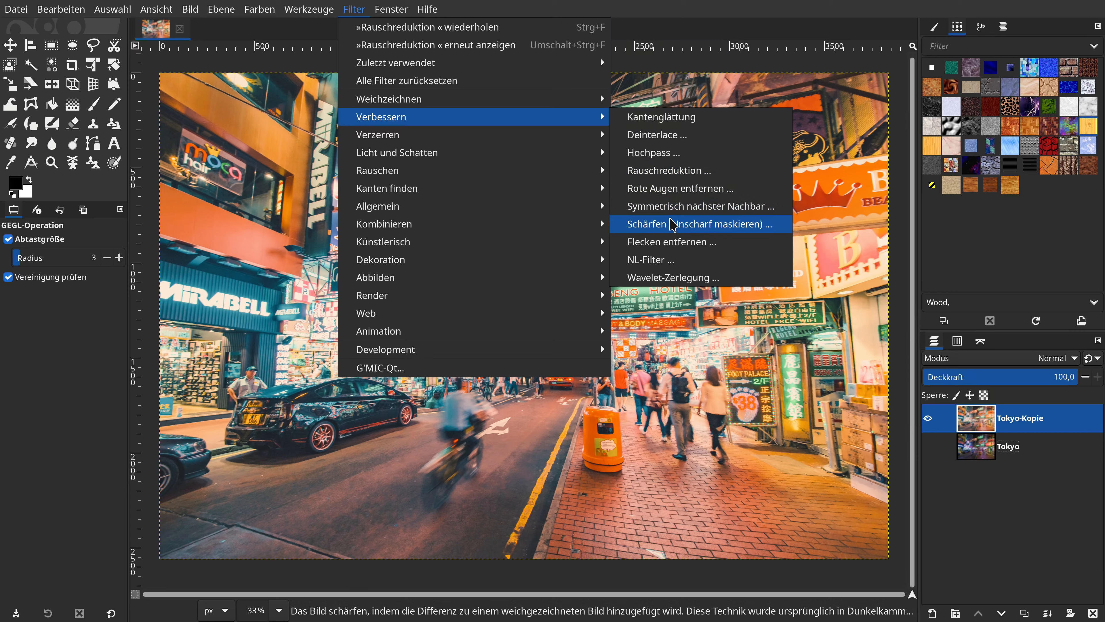
{"action": "left_click", "coordinate": [673, 224]}
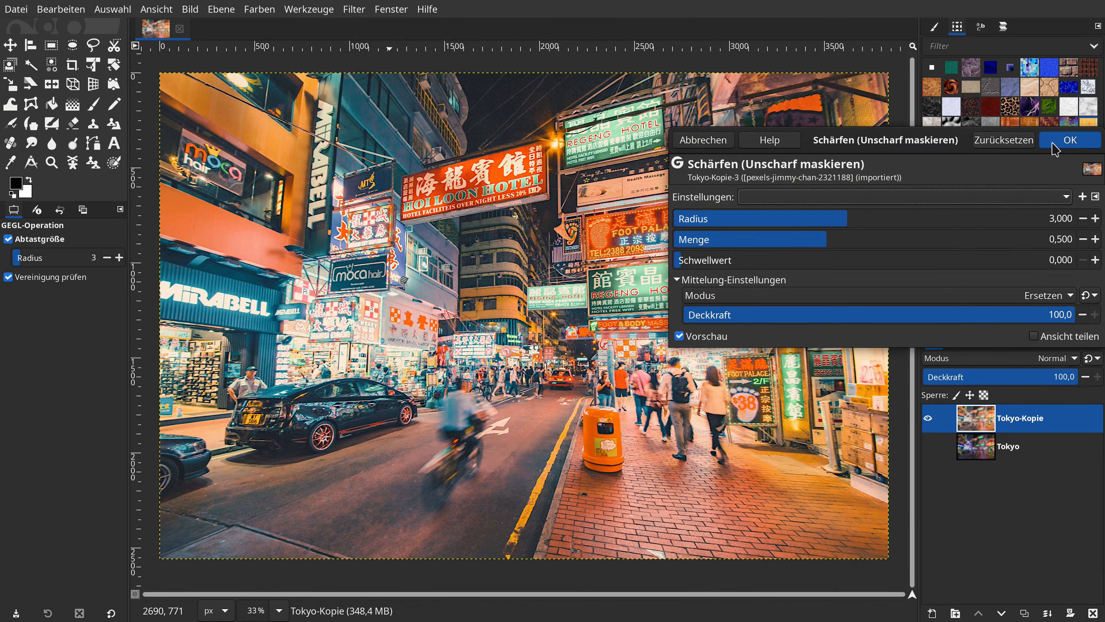
{"action": "left_click", "coordinate": [1058, 146]}
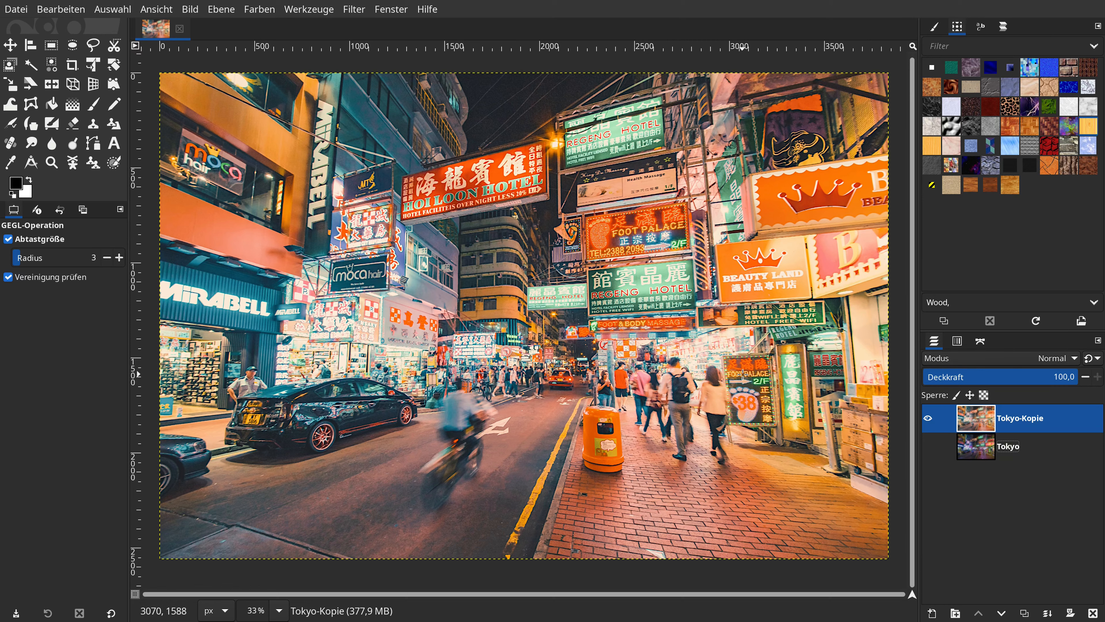
Reduce the layer's saturation by setting the Sättigung scale to 0,850
{"action": "left_click", "coordinate": [258, 9]}
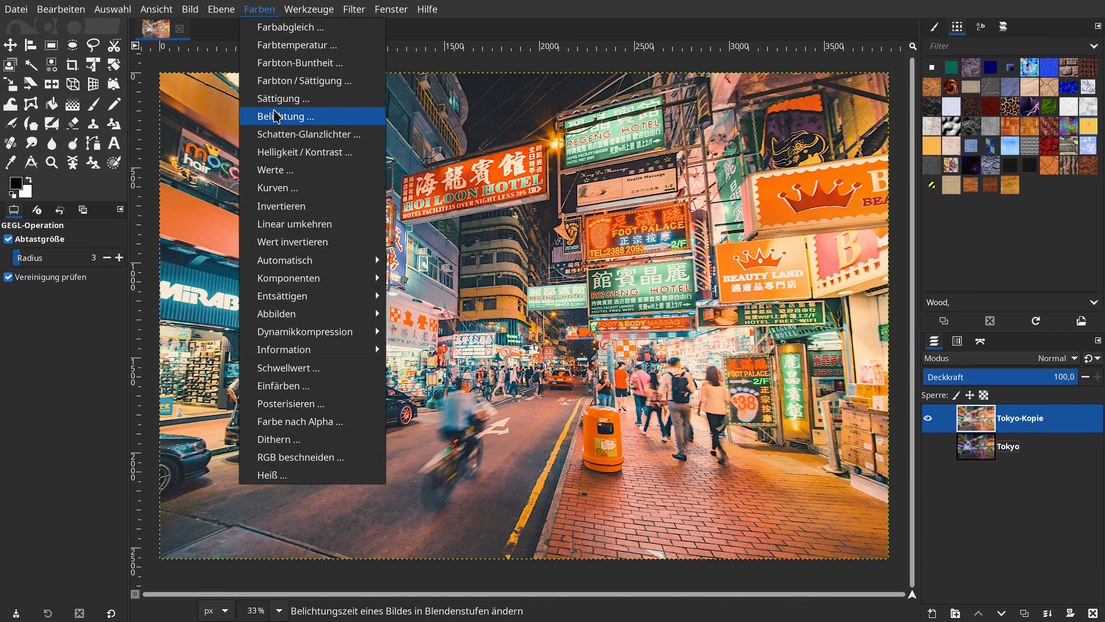
{"action": "left_click", "coordinate": [283, 99]}
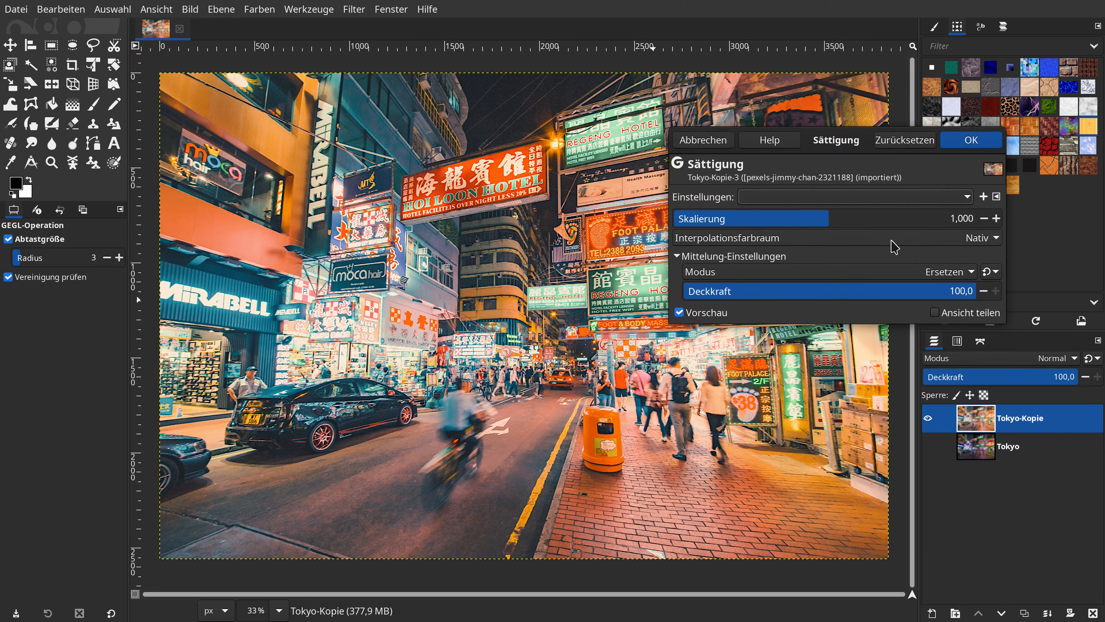
{"action": "left_click", "coordinate": [931, 226]}
{"action": "type", "text": "0,850"}
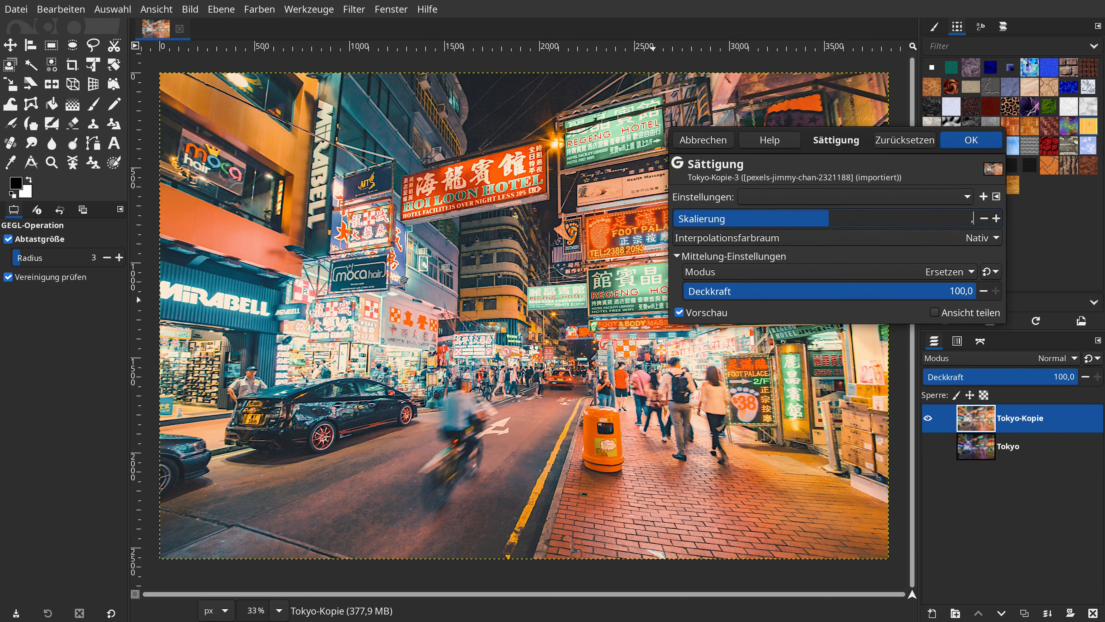
{"action": "key", "text": "Return"}
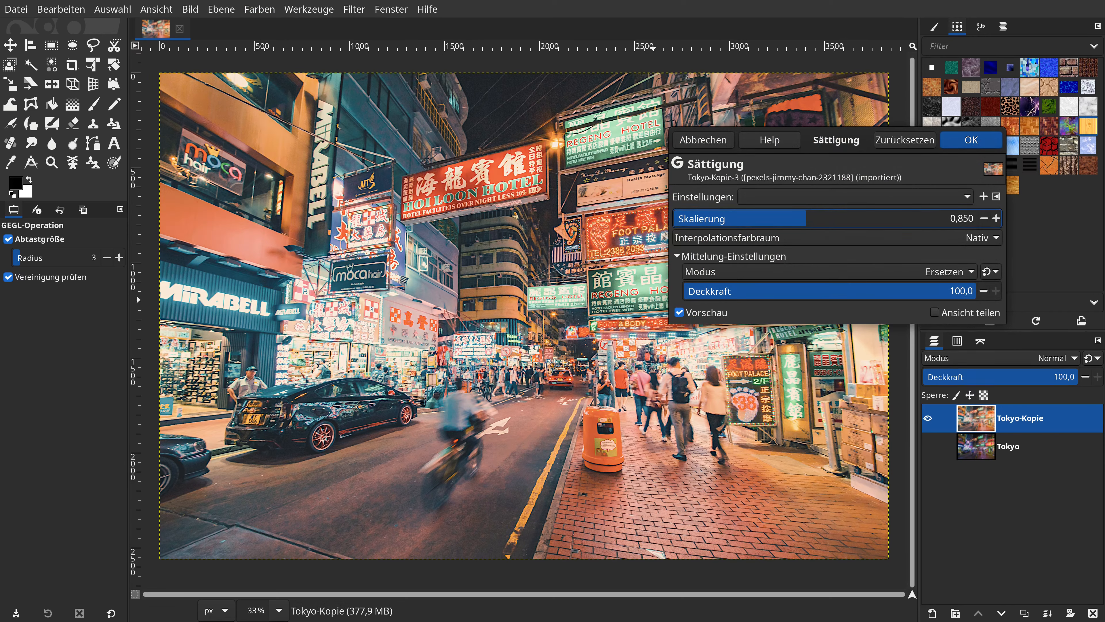
{"action": "left_click", "coordinate": [968, 140]}
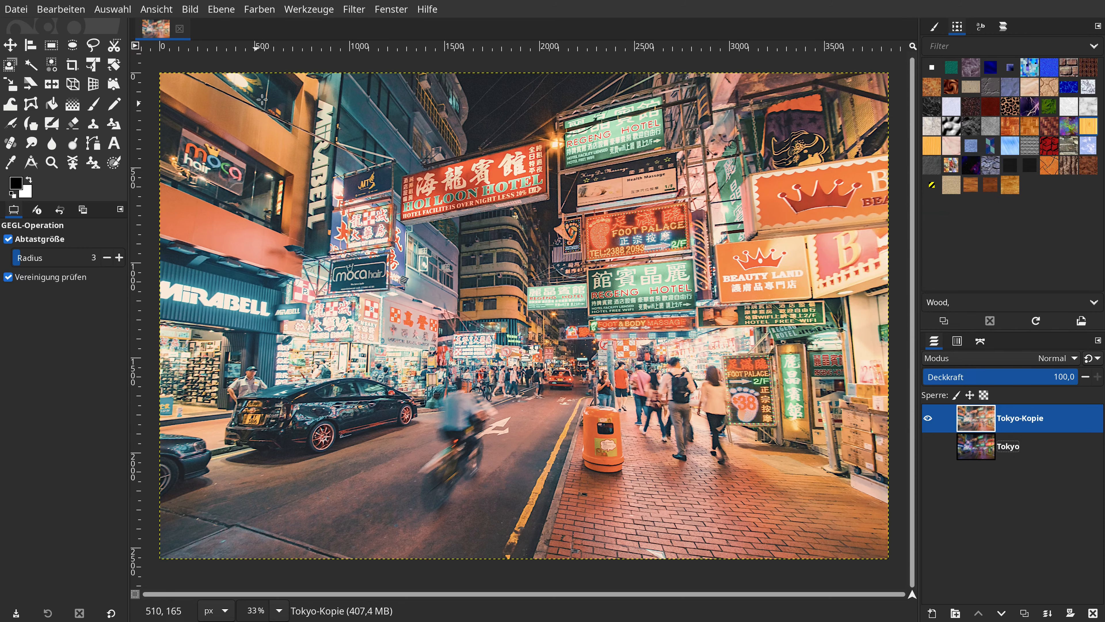
Lower the shadows of the red channel with Curves by moving a point to input 39, output 22
{"action": "left_click", "coordinate": [256, 10]}
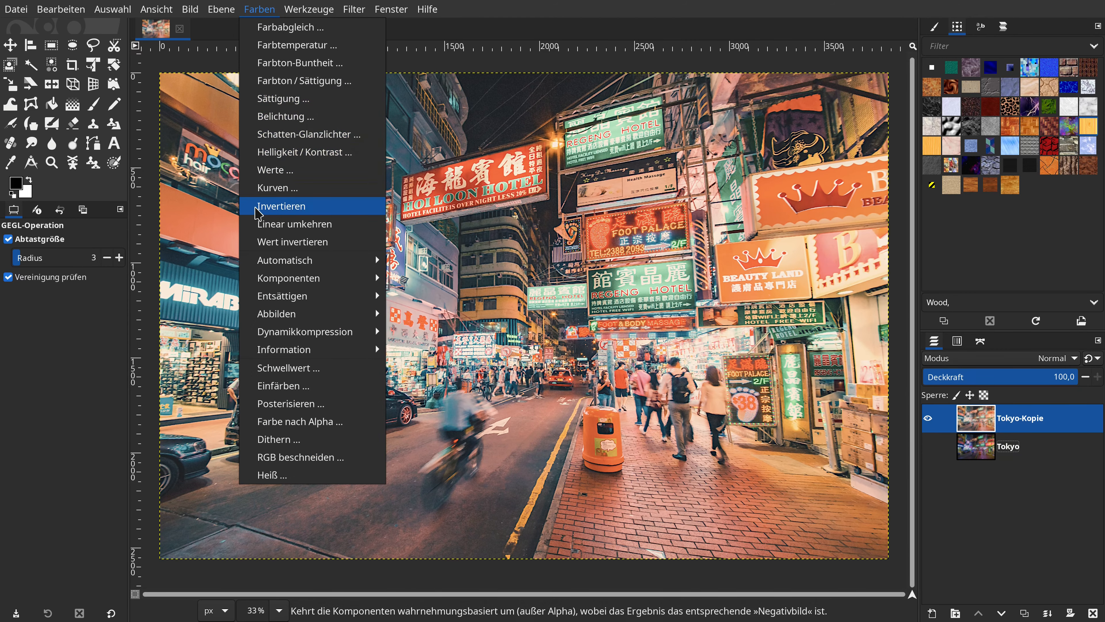
{"action": "left_click", "coordinate": [278, 187]}
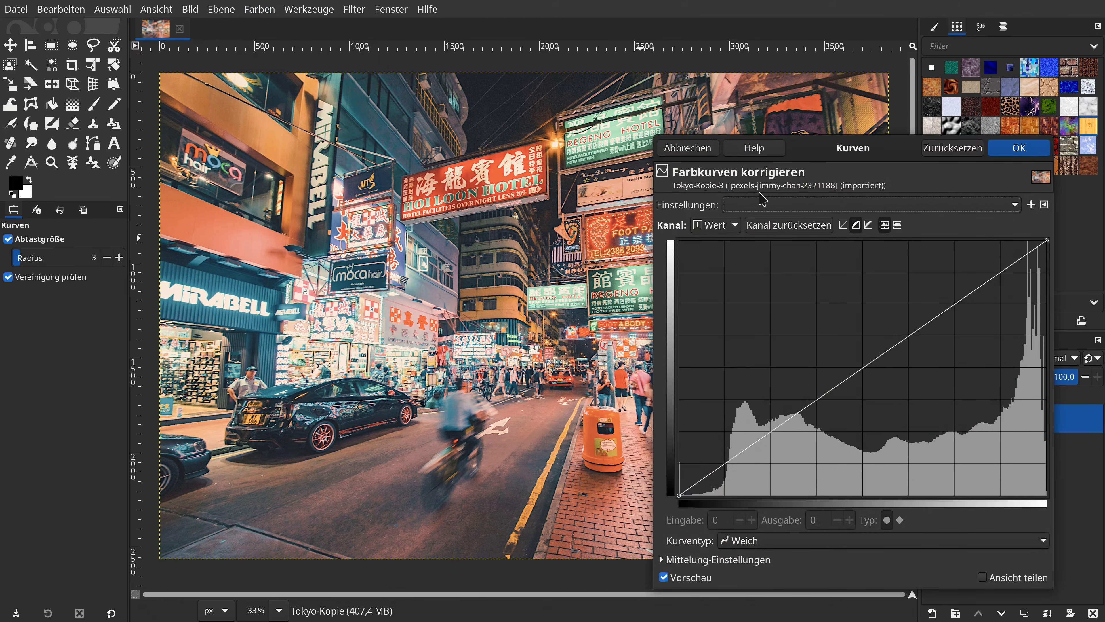
{"action": "left_click", "coordinate": [725, 229]}
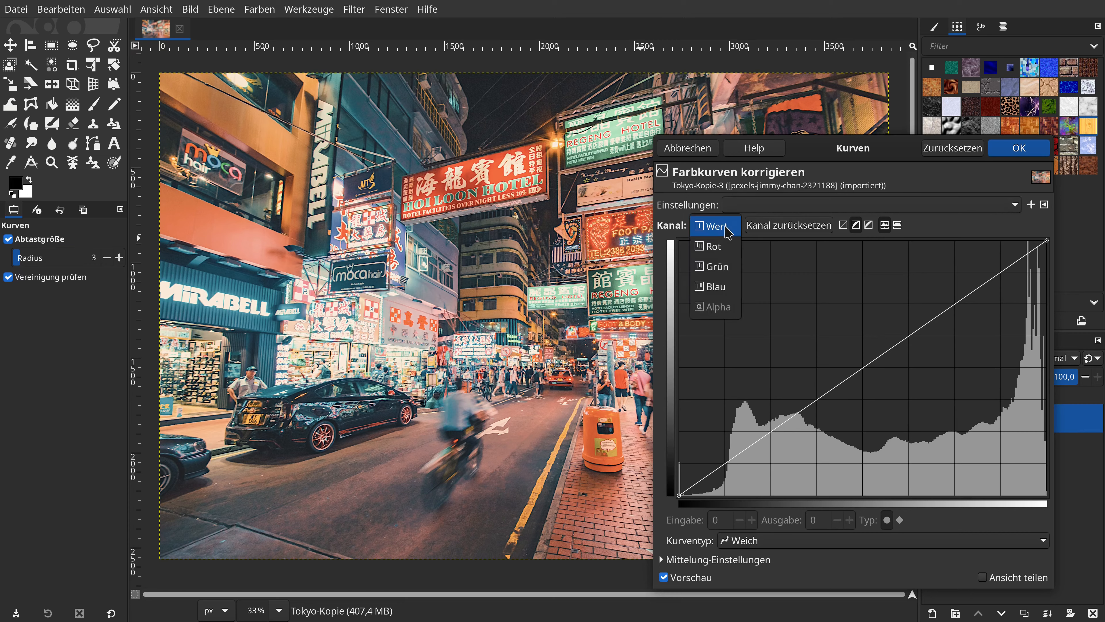
{"action": "left_click", "coordinate": [720, 247]}
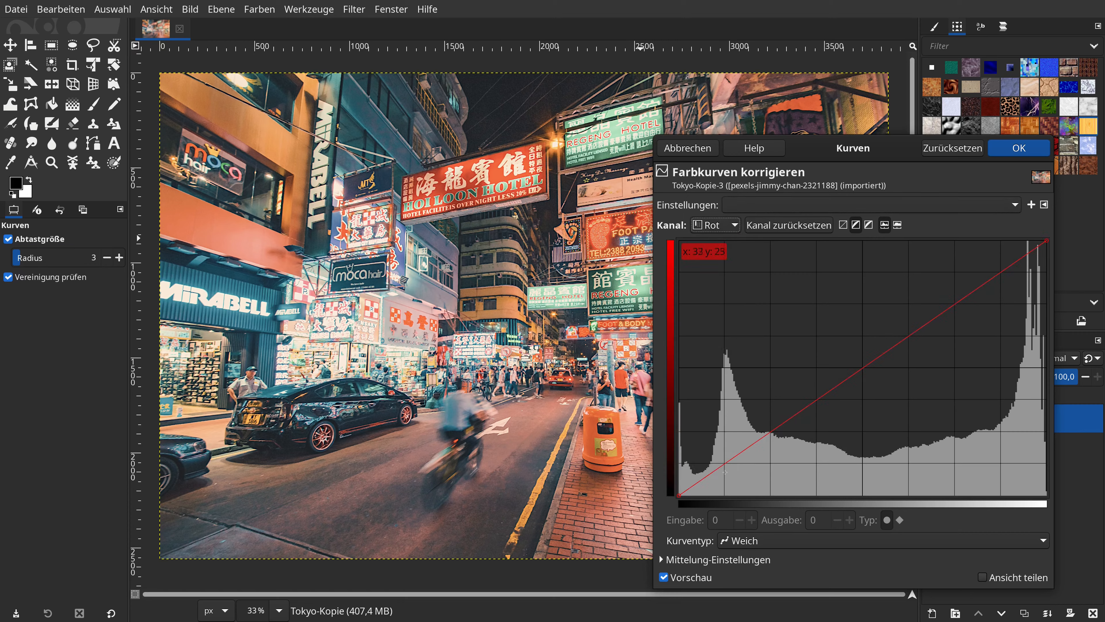
{"action": "left_click_drag", "start_coordinate": [723, 465], "coordinate": [727, 480]}
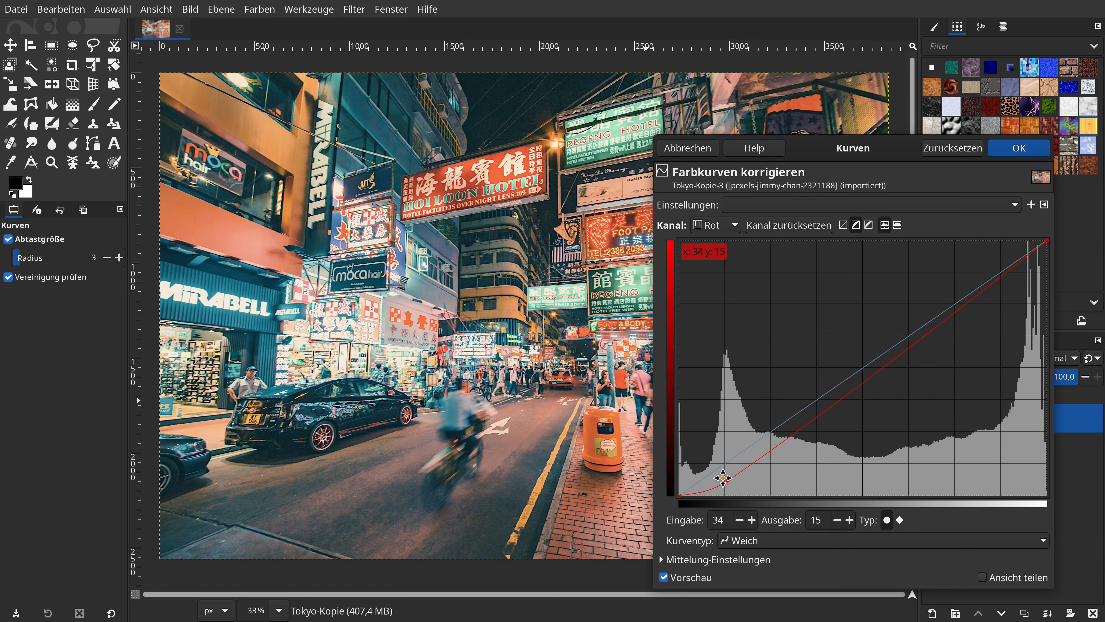
{"action": "left_click_drag", "start_coordinate": [730, 481], "coordinate": [737, 475]}
Raise the shadows of the blue channel (Blau) by adding a curve point at input 11, output 32
{"action": "left_click", "coordinate": [718, 225]}
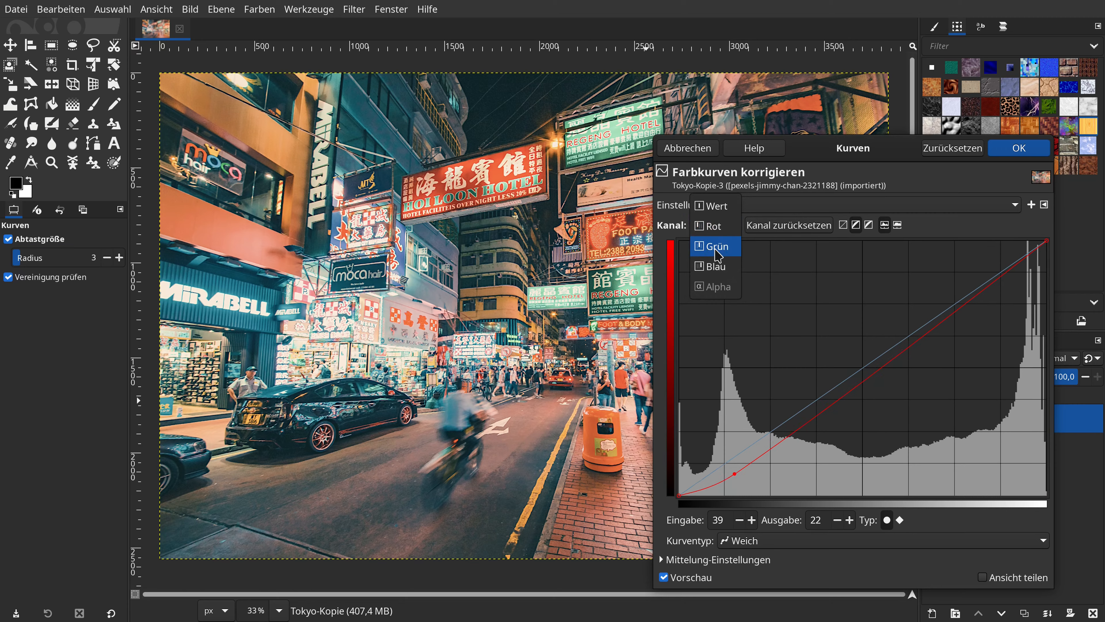
{"action": "left_click", "coordinate": [722, 266]}
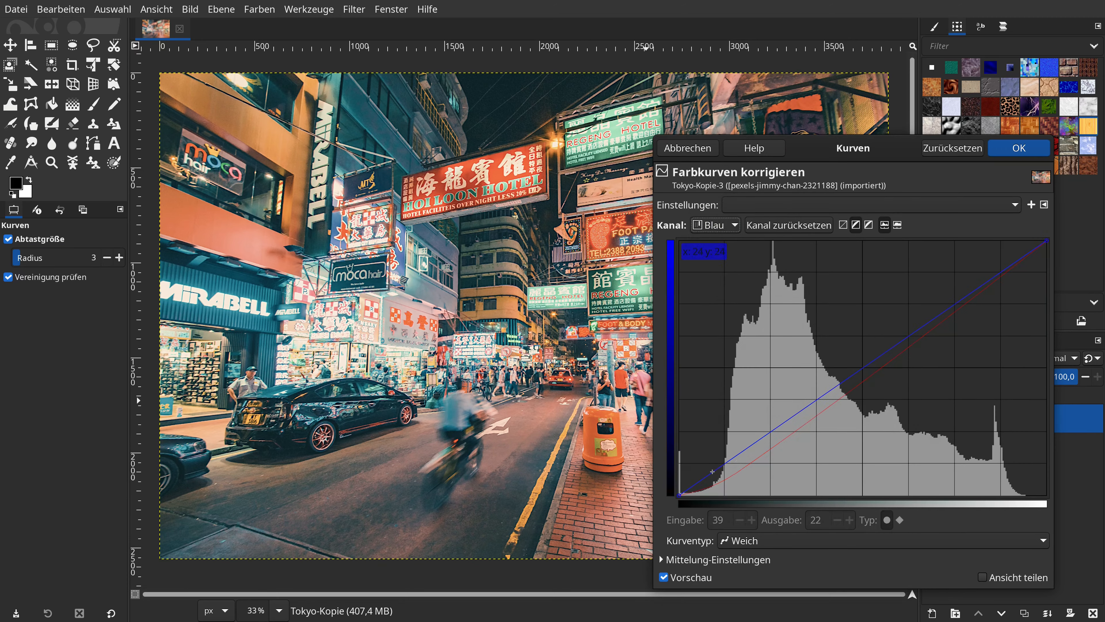
{"action": "mouse_move", "coordinate": [717, 466]}
{"action": "left_mouse_down"}
{"action": "mouse_move", "coordinate": [670, 451]}
{"action": "mouse_move", "coordinate": [695, 475]}
{"action": "mouse_move", "coordinate": [671, 425]}
{"action": "mouse_move", "coordinate": [679, 458]}
{"action": "mouse_move", "coordinate": [695, 464]}
{"action": "left_mouse_up"}
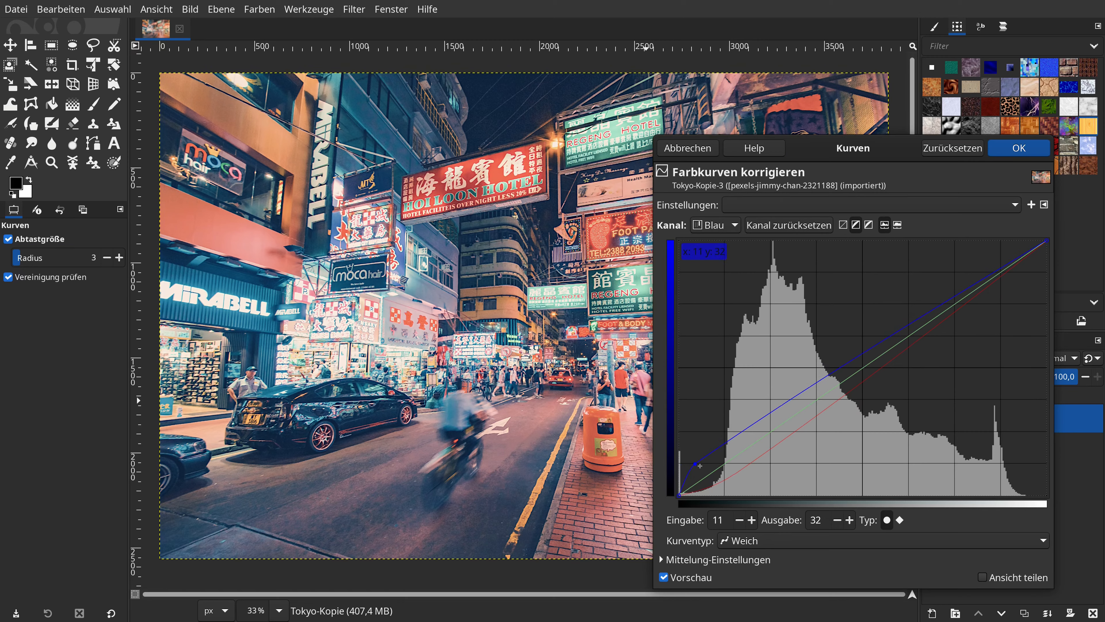
Darken the shadows on the value curve (Wert), add a highlight point at input 243, output 255, and apply the curves
{"action": "left_click", "coordinate": [723, 225]}
{"action": "left_click", "coordinate": [726, 177]}
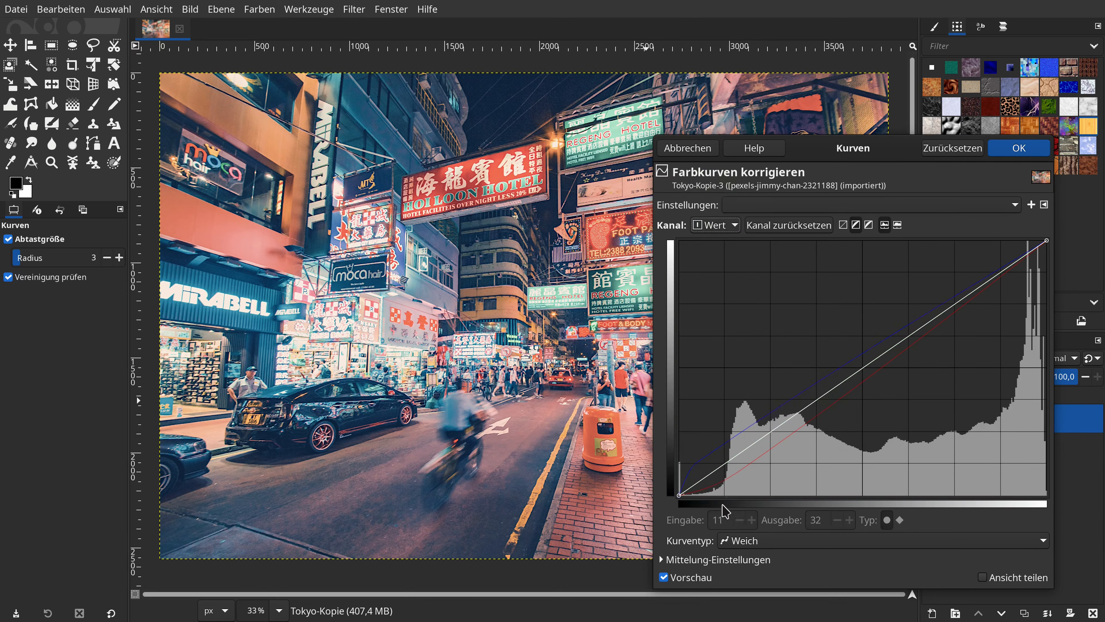
{"action": "left_click", "coordinate": [712, 486]}
{"action": "left_click_drag", "start_coordinate": [712, 486], "coordinate": [716, 488]}
{"action": "left_click", "coordinate": [1028, 252]}
{"action": "left_click_drag", "start_coordinate": [1029, 251], "coordinate": [1029, 240]}
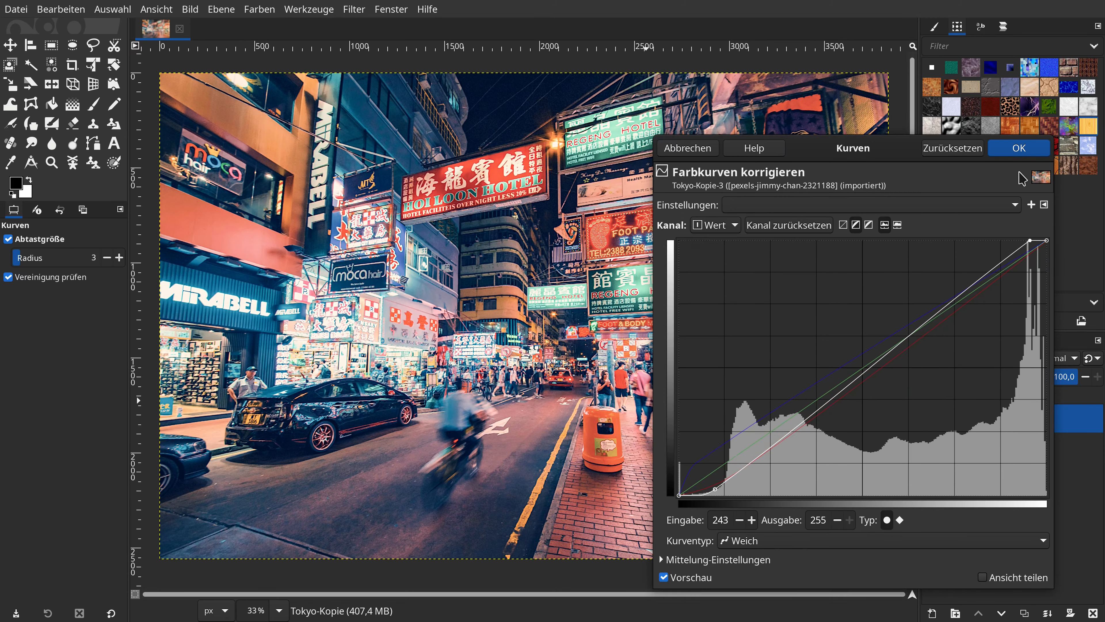
{"action": "left_click", "coordinate": [1018, 149]}
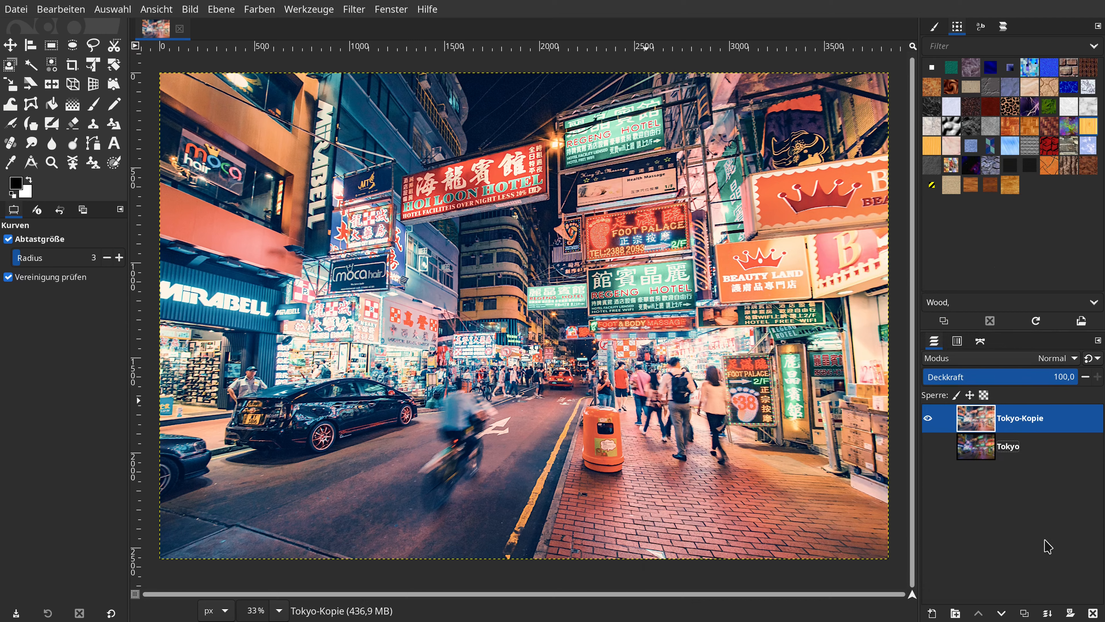
Duplicate the Tokyo-Kopie layer and add a layer mask initialised with Graustufenkopie der Ebene to the duplicate
{"action": "left_click", "coordinate": [1024, 613]}
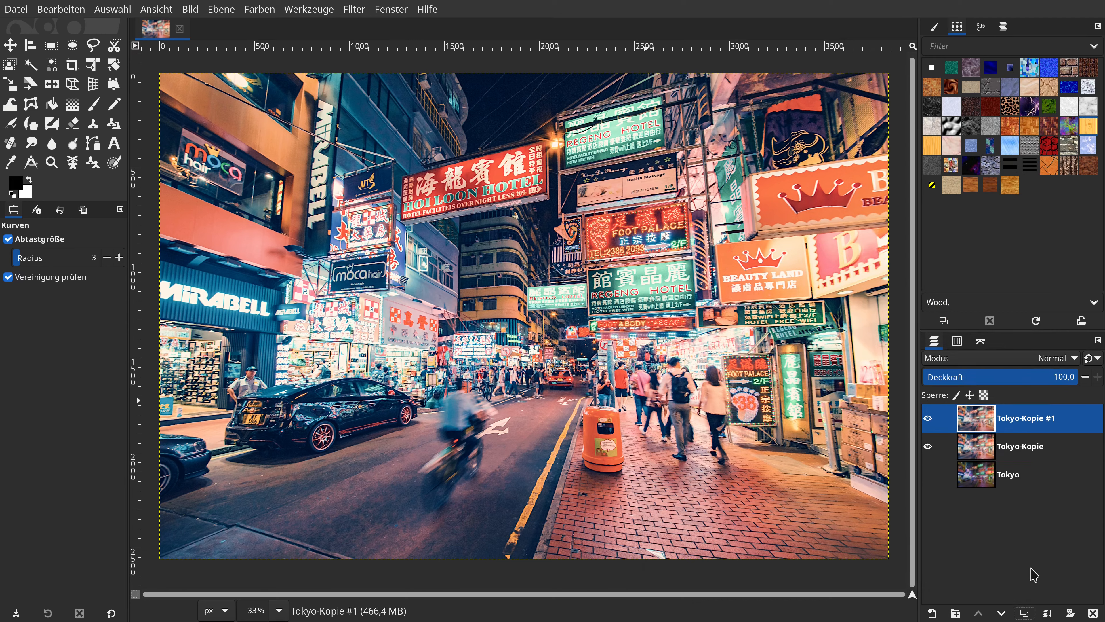
{"action": "right_click", "coordinate": [1033, 427]}
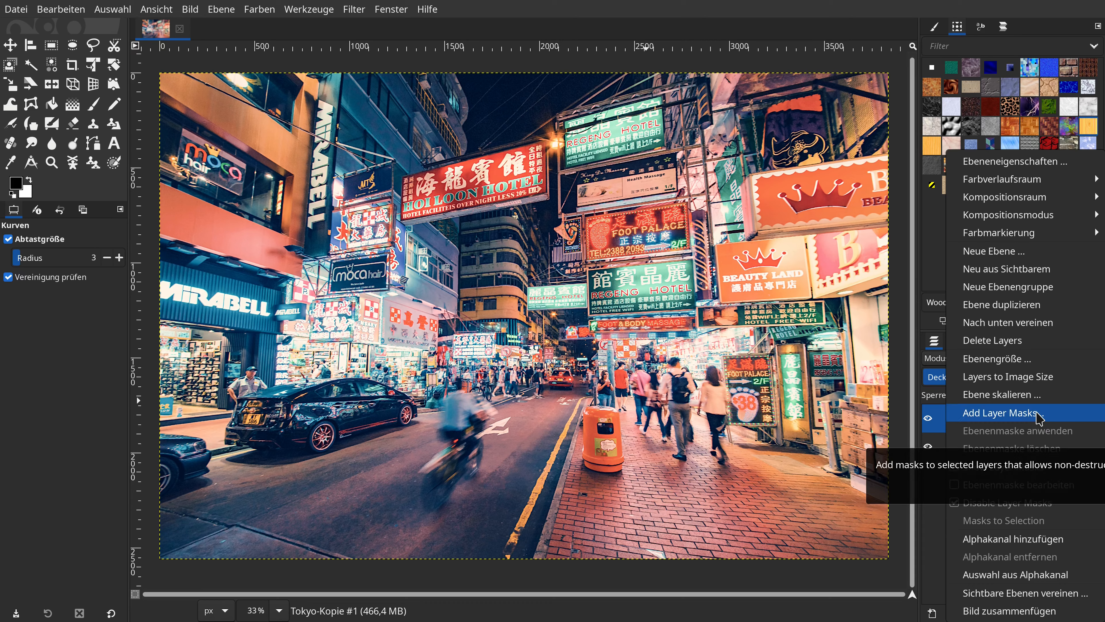
{"action": "left_click", "coordinate": [1037, 413]}
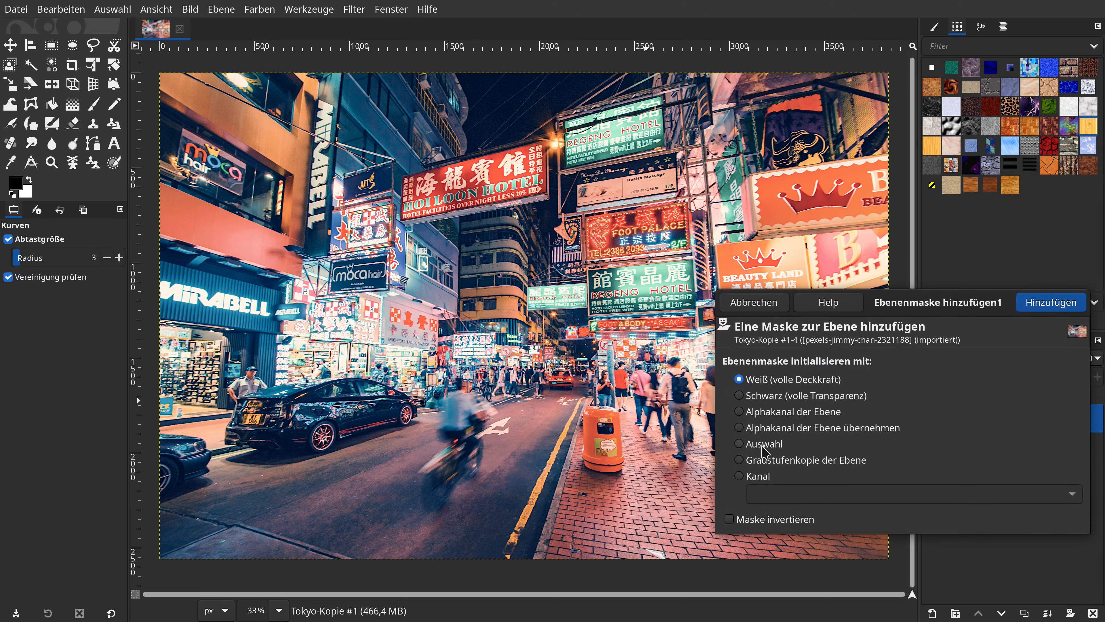
{"action": "left_click", "coordinate": [766, 460]}
{"action": "left_click", "coordinate": [1041, 305]}
Show the layer mask of Tokyo-Kopie #1 on the canvas and invert its colors
{"action": "right_click", "coordinate": [1016, 418]}
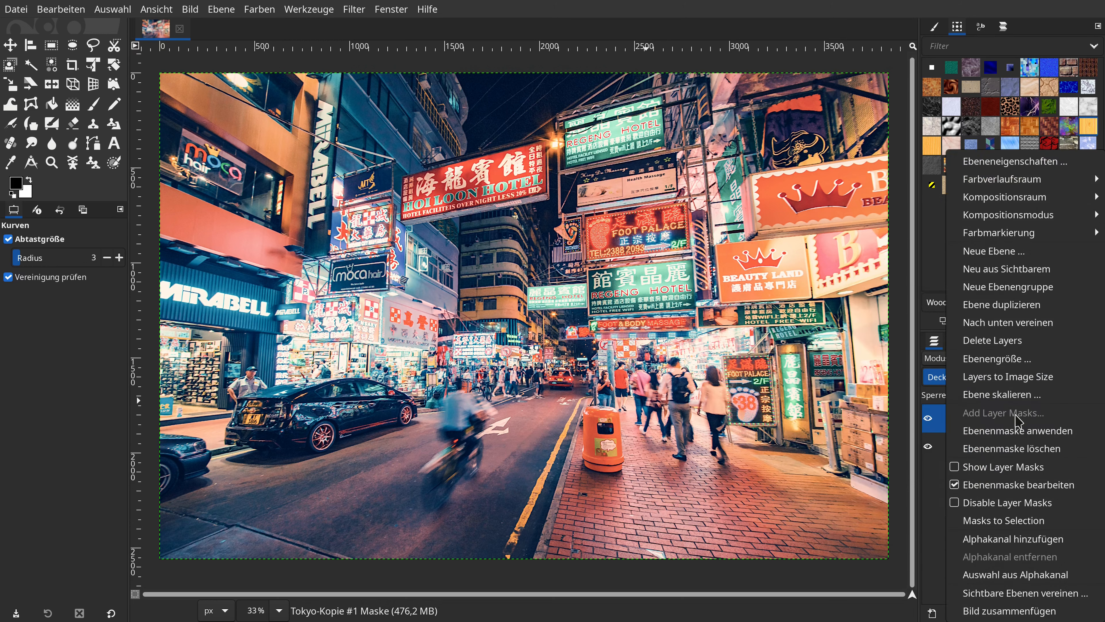
{"action": "left_click", "coordinate": [930, 517]}
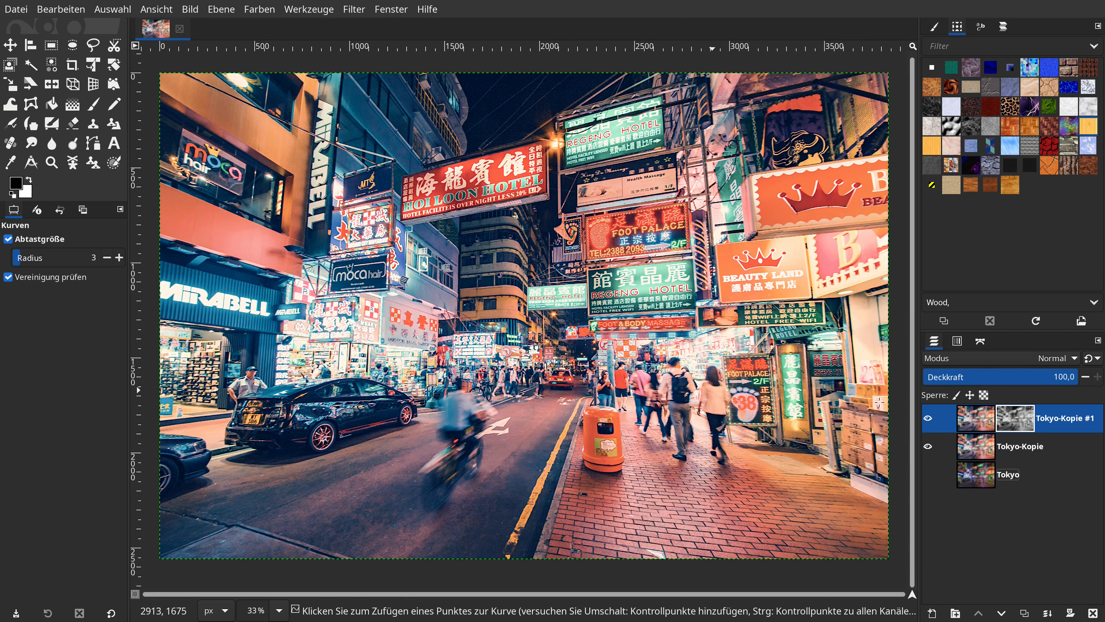
{"action": "right_click", "coordinate": [1015, 419]}
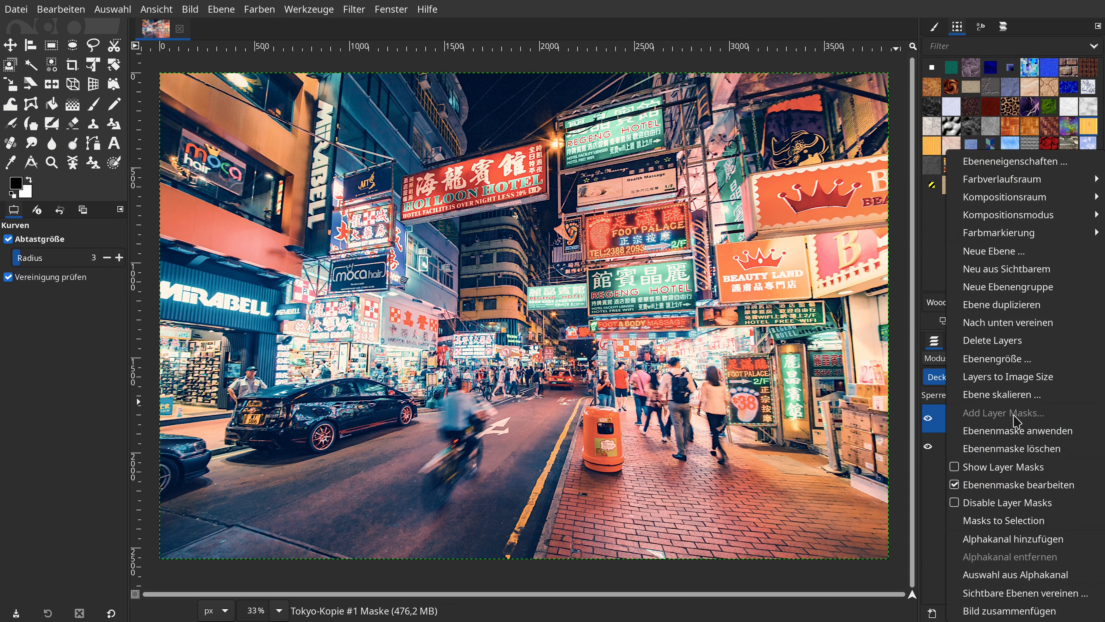
{"action": "left_click", "coordinate": [1030, 468]}
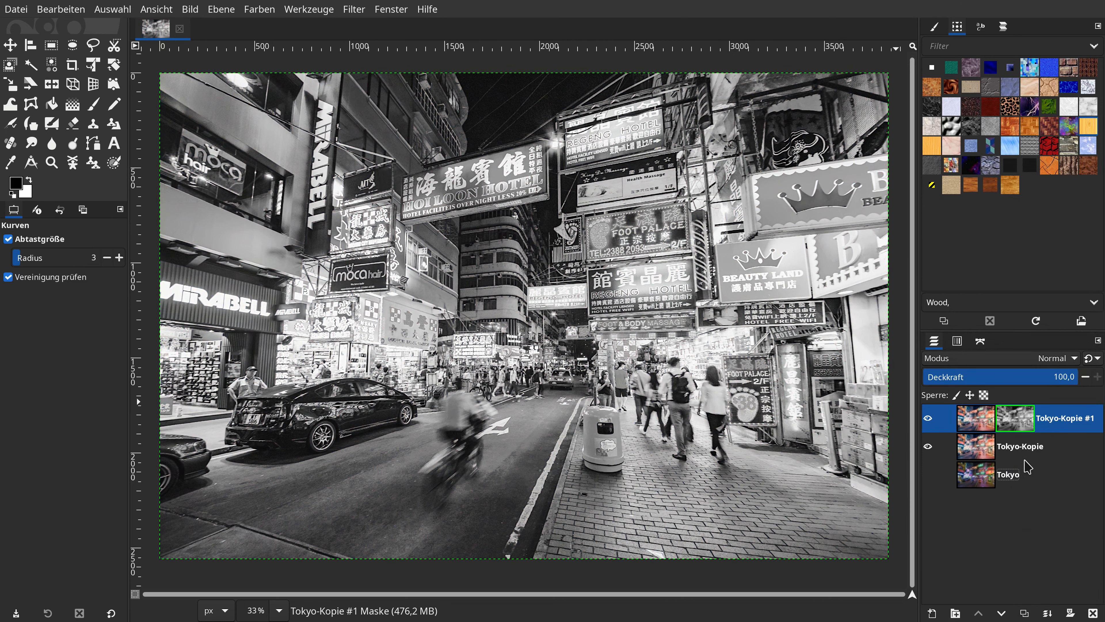
{"action": "left_click", "coordinate": [252, 10]}
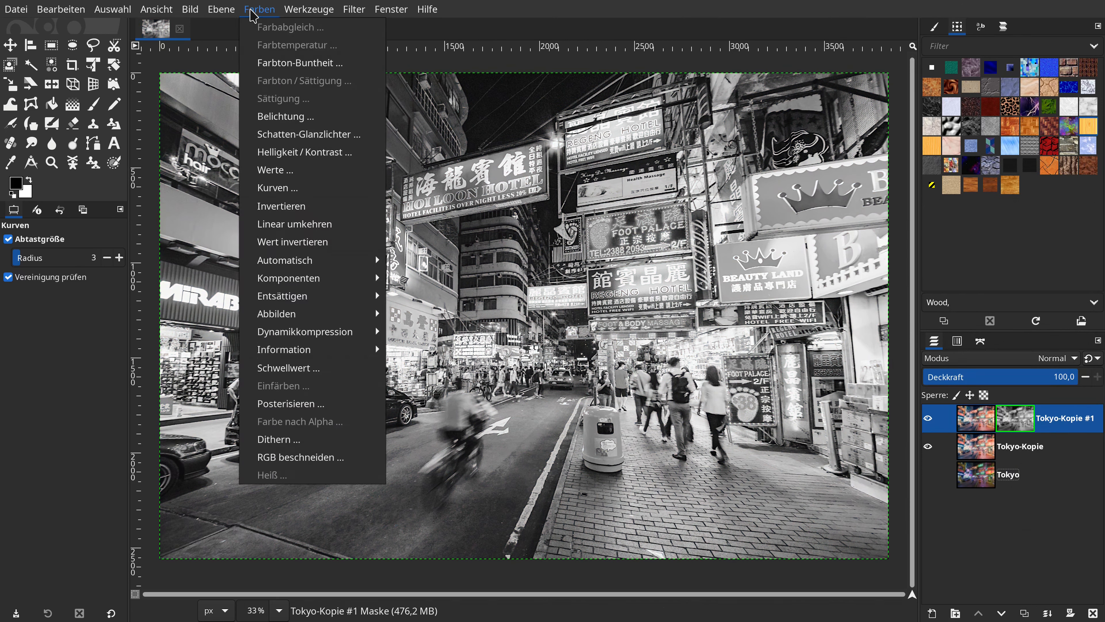
{"action": "left_click", "coordinate": [289, 207]}
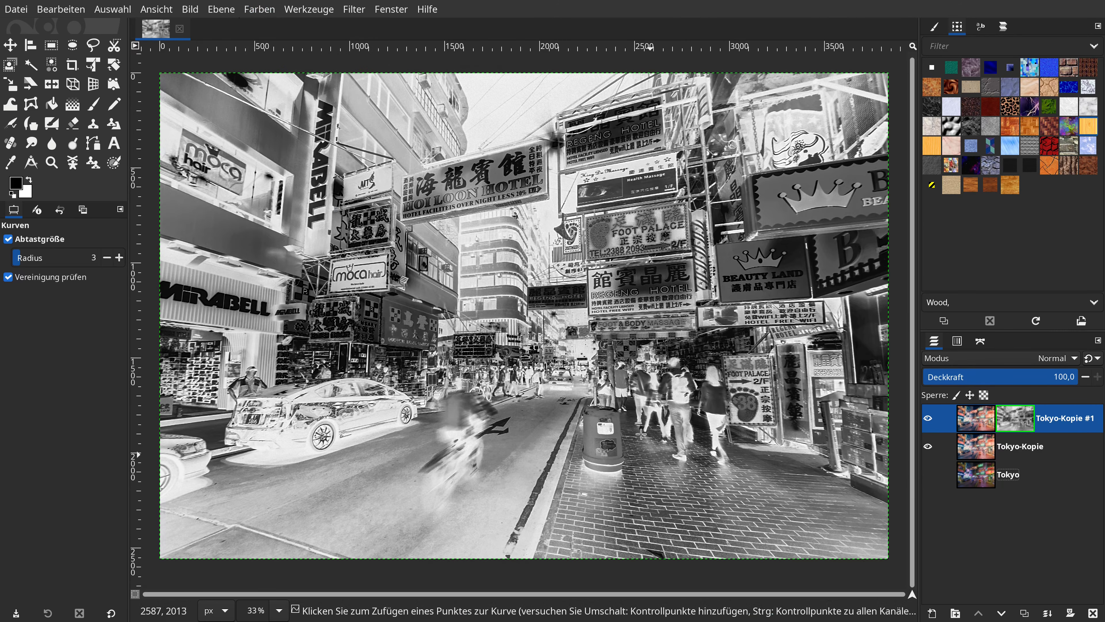
{"action": "left_click", "coordinate": [259, 9]}
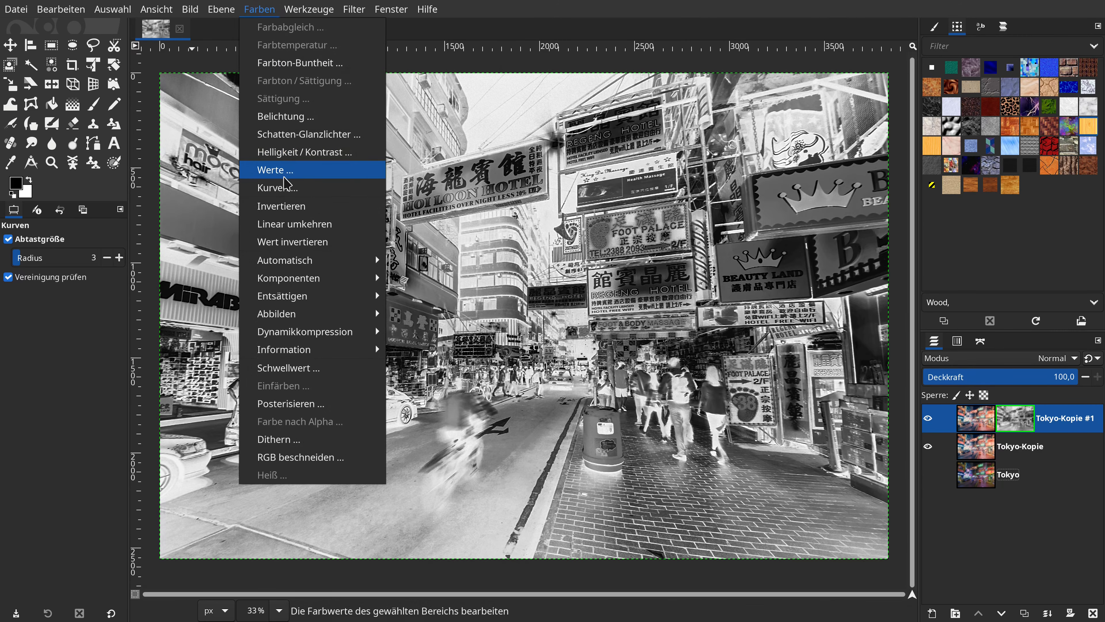
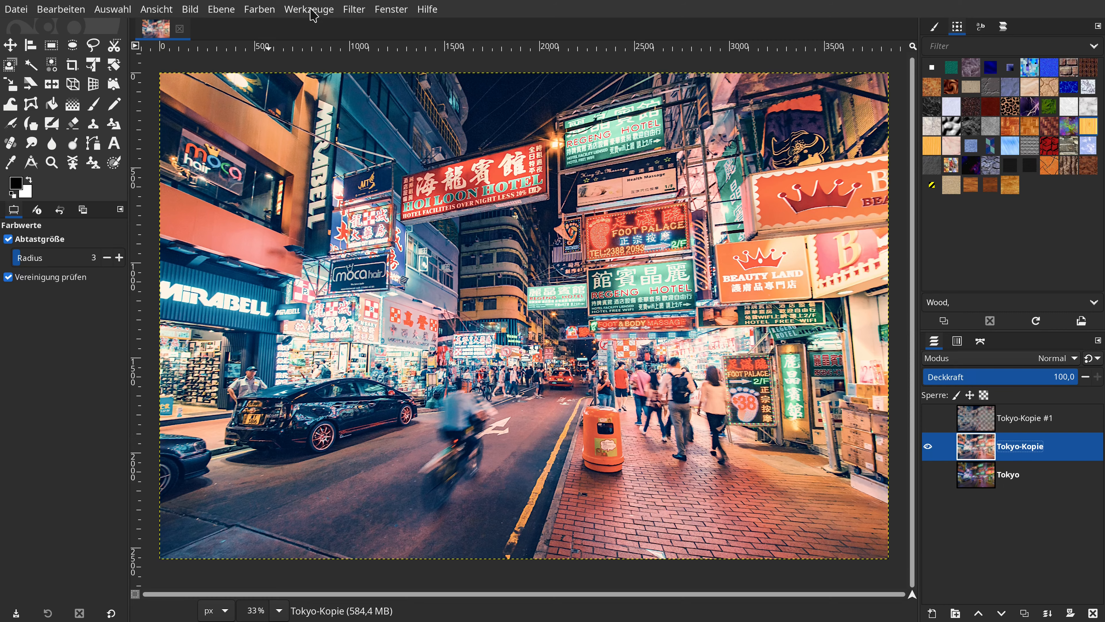
Decompose the Tokyo-Kopie layer with G'MIC's Split Details [Wavelets] filter at 9 scales, output to new layers (Neue Ebene(n))
{"action": "left_click", "coordinate": [354, 10]}
{"action": "left_click", "coordinate": [404, 368]}
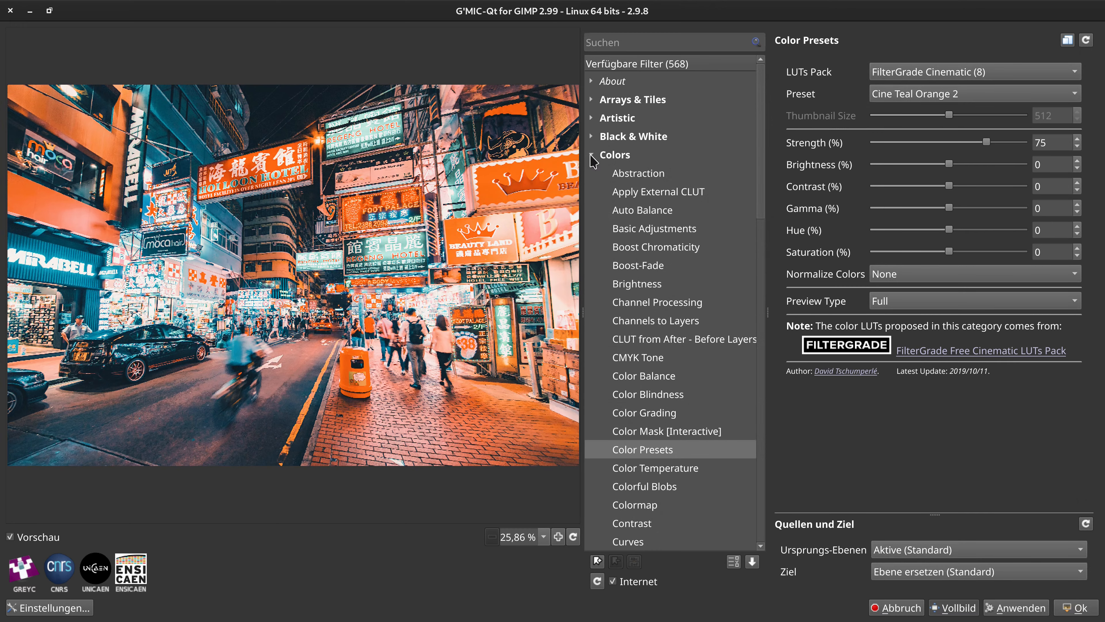
{"action": "left_click", "coordinate": [592, 155]}
{"action": "left_click", "coordinate": [592, 227]}
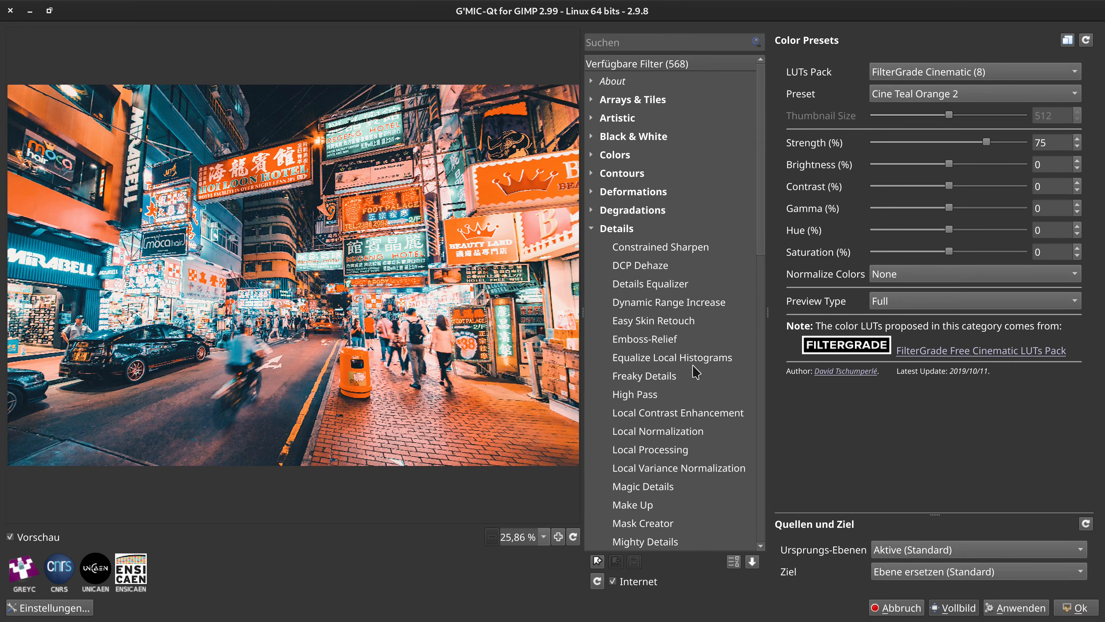
{"action": "scroll", "coordinate": [696, 372], "scroll_direction": "down", "scroll_amount": 5}
{"action": "scroll", "coordinate": [695, 384], "scroll_direction": "down", "scroll_amount": 4}
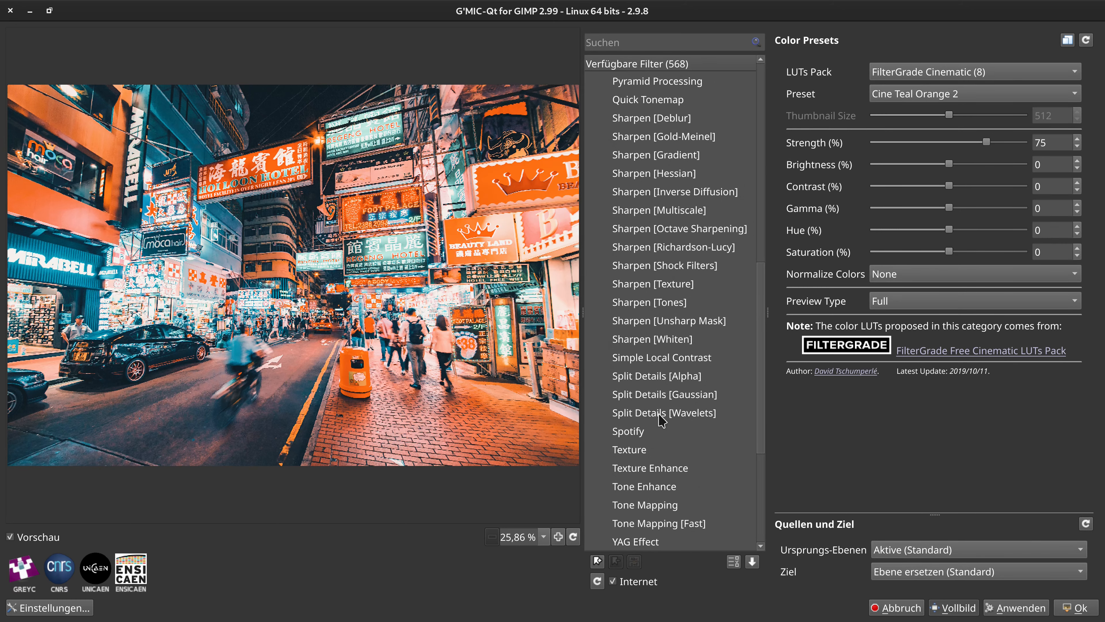
{"action": "left_click", "coordinate": [660, 415]}
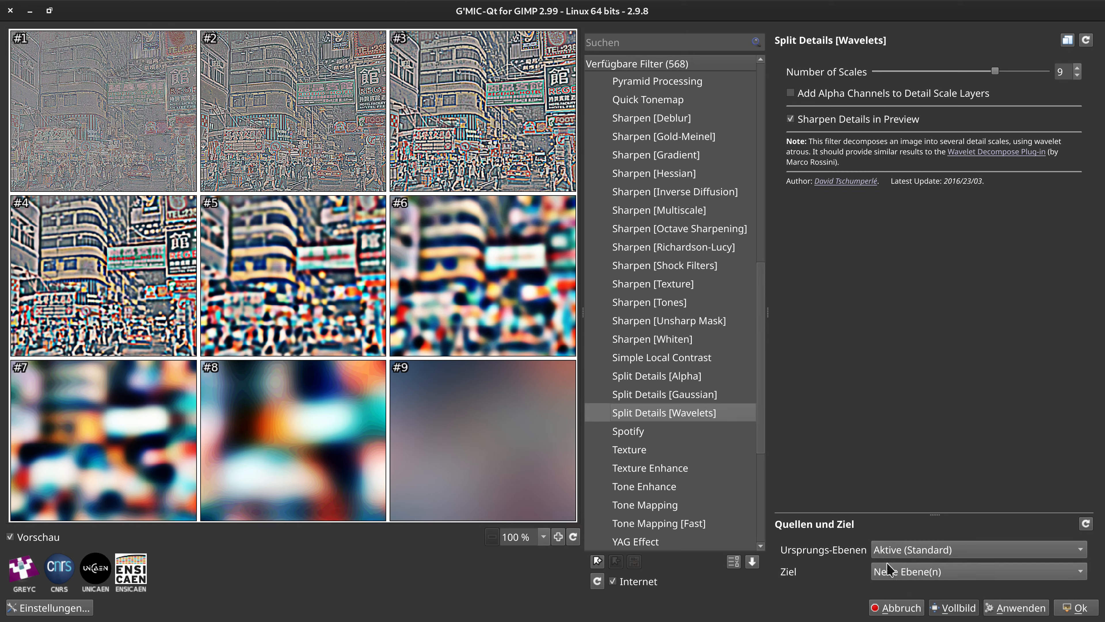
{"action": "left_click", "coordinate": [934, 580]}
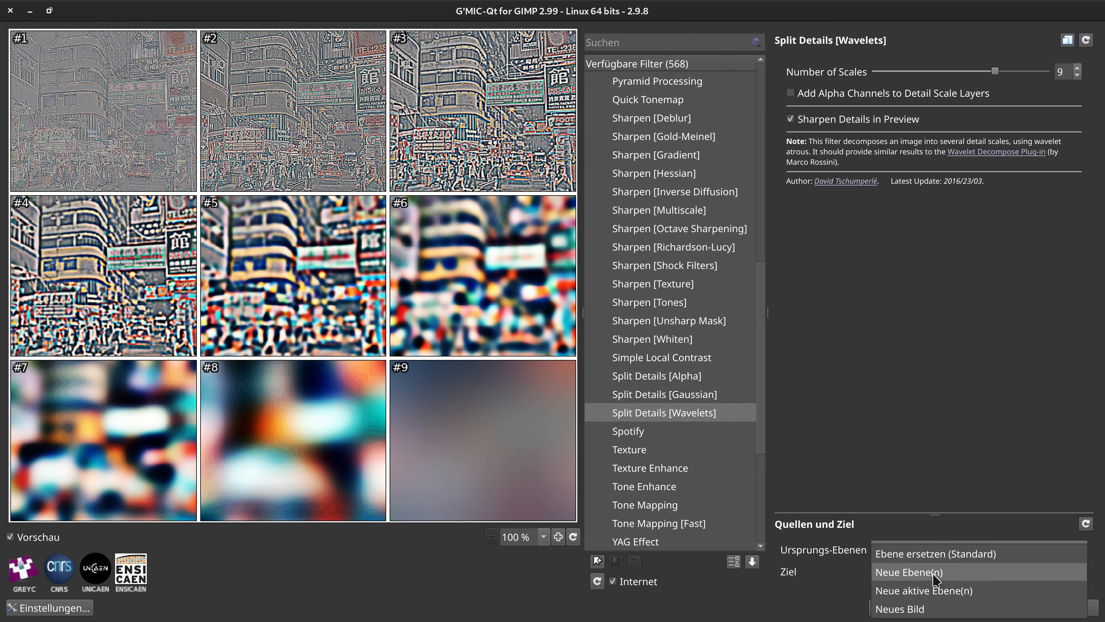
{"action": "left_click", "coordinate": [936, 578]}
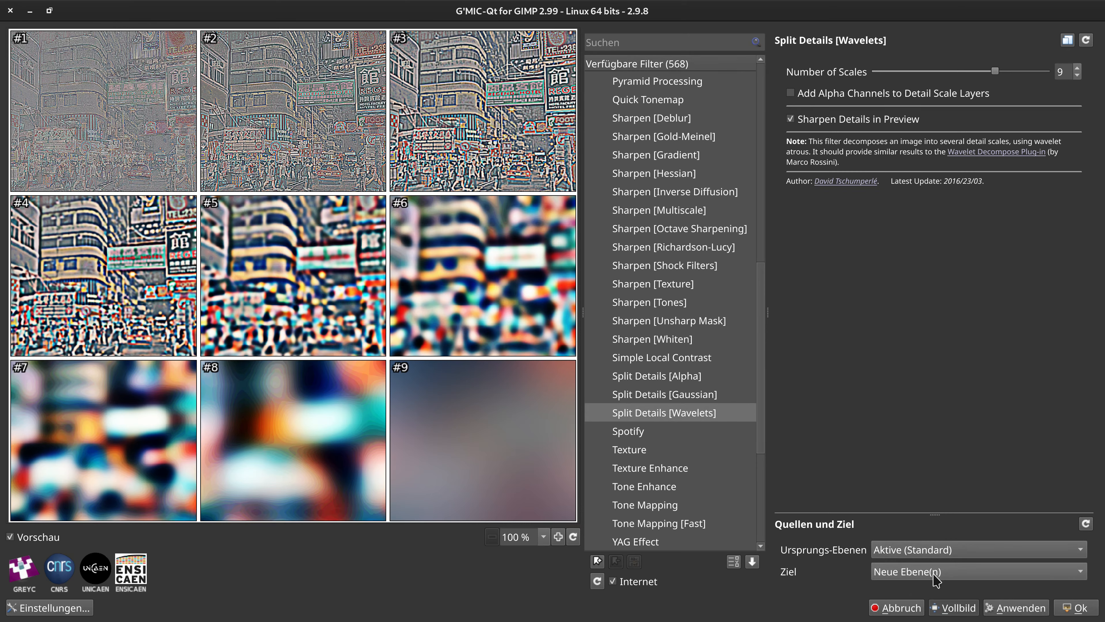
{"action": "left_click", "coordinate": [1076, 609]}
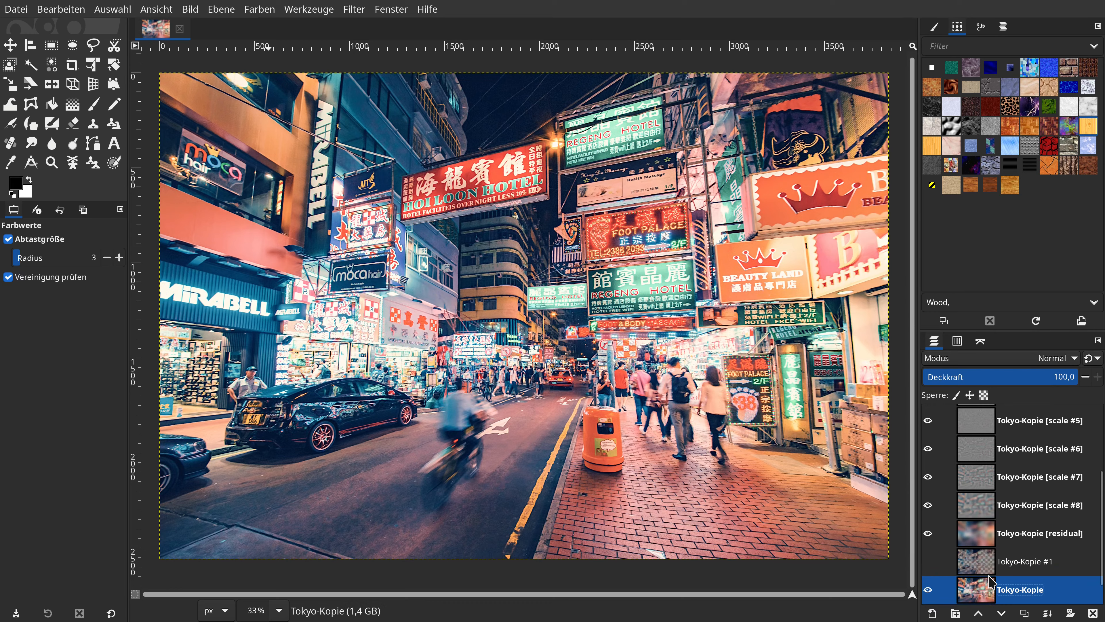
Set the Tokyo-Kopie [residual] layer's blend mode to Ausschluss and its opacity to 62,0
{"action": "left_click", "coordinate": [989, 562]}
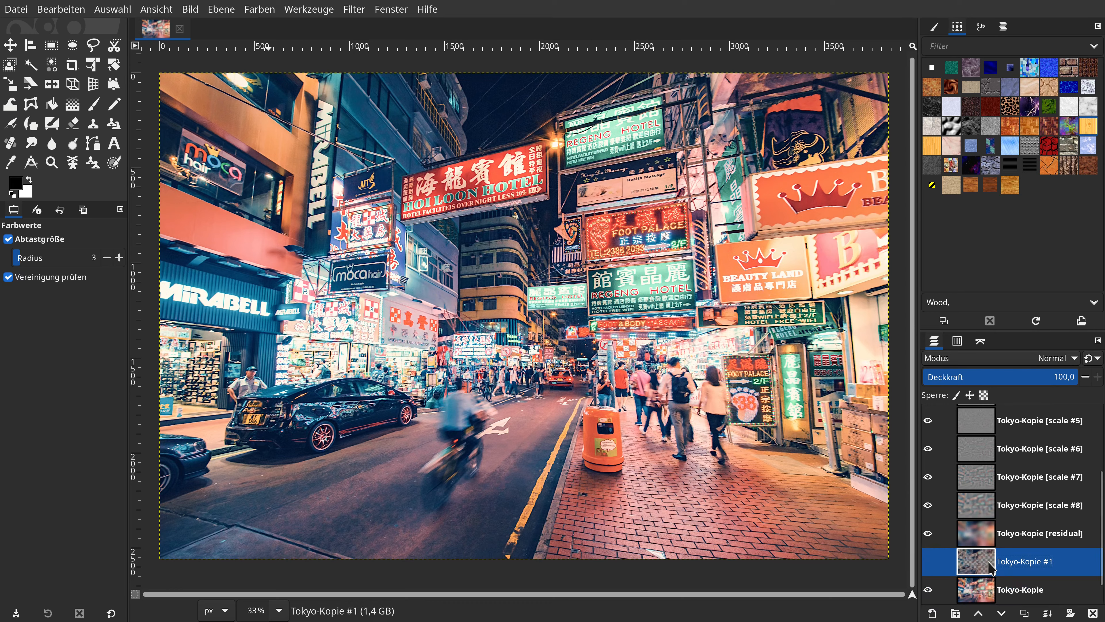
{"action": "left_click", "coordinate": [983, 529]}
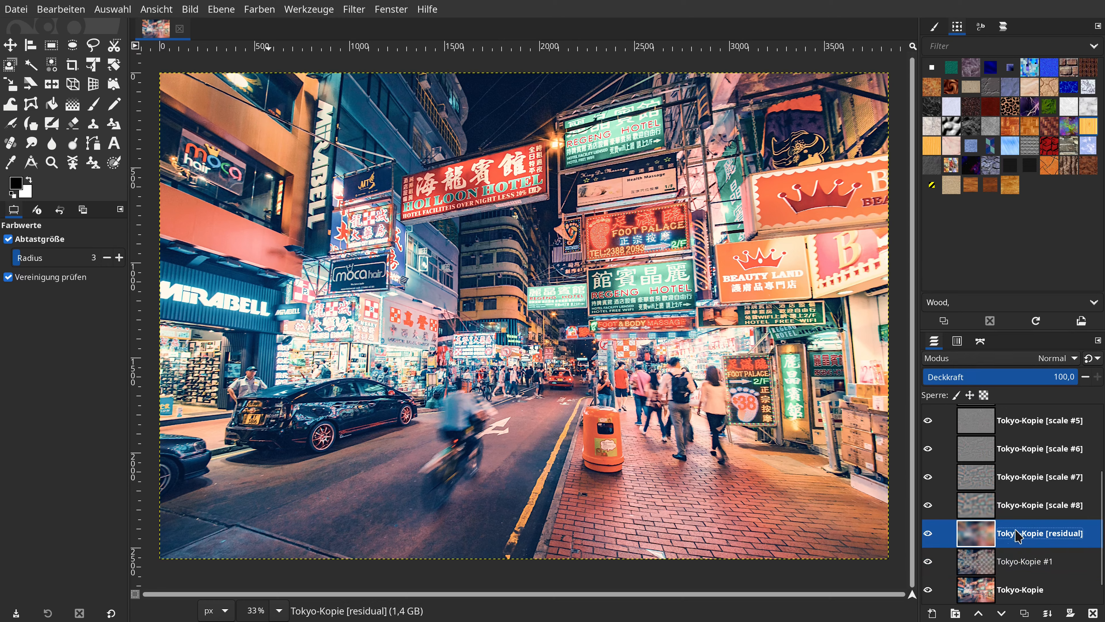
{"action": "left_click", "coordinate": [1005, 359]}
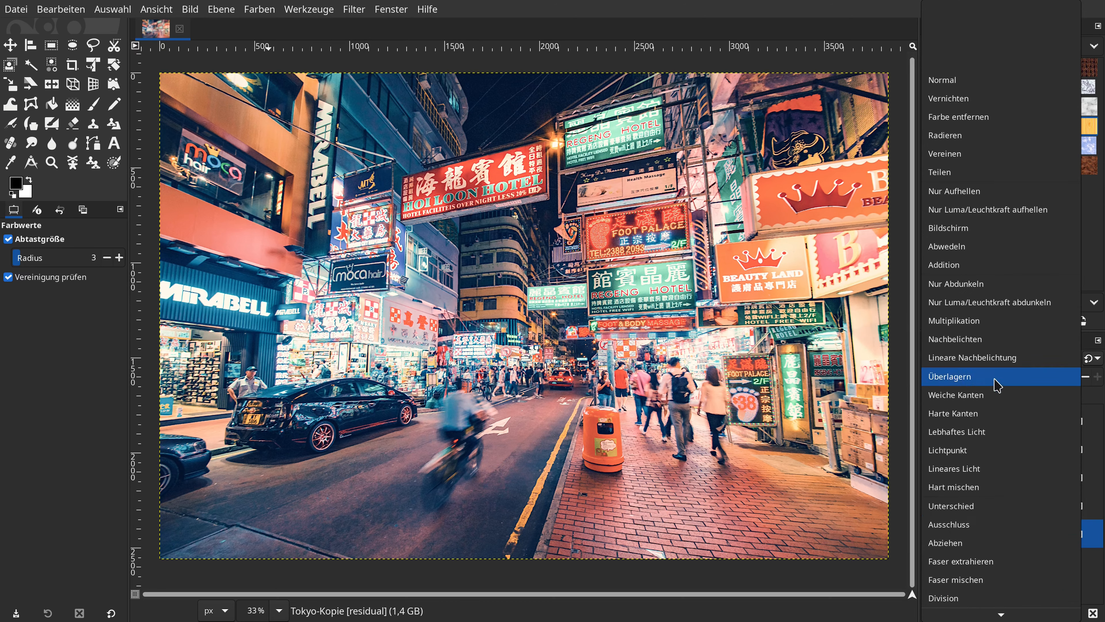
{"action": "mouse_move", "coordinate": [989, 619]}
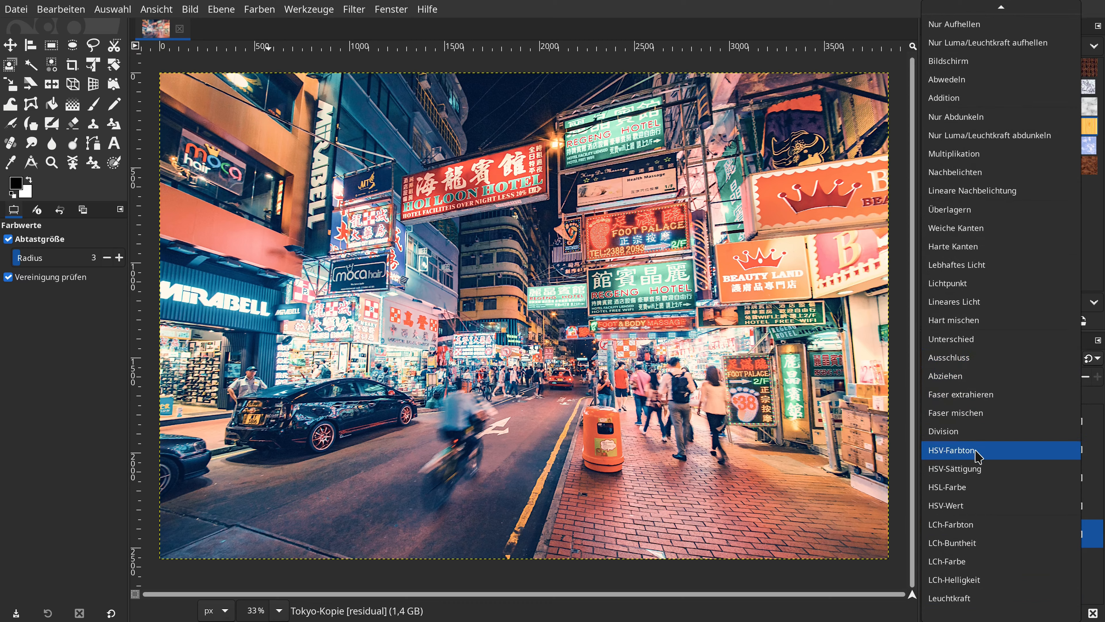
{"action": "left_click", "coordinate": [962, 359]}
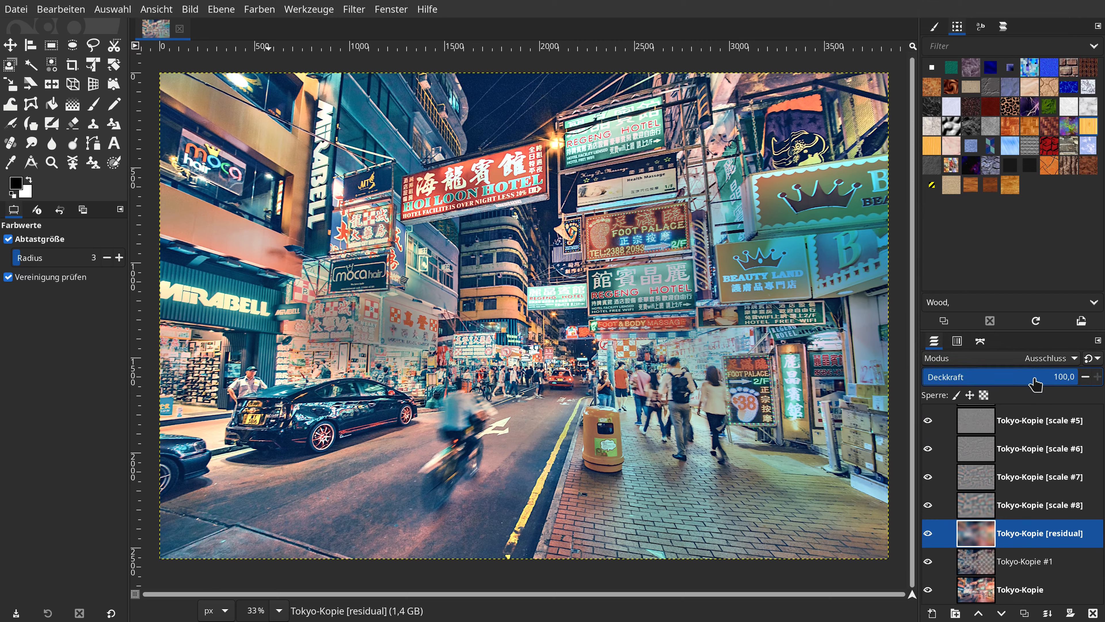
{"action": "left_click_drag", "start_coordinate": [1035, 384], "coordinate": [1021, 384]}
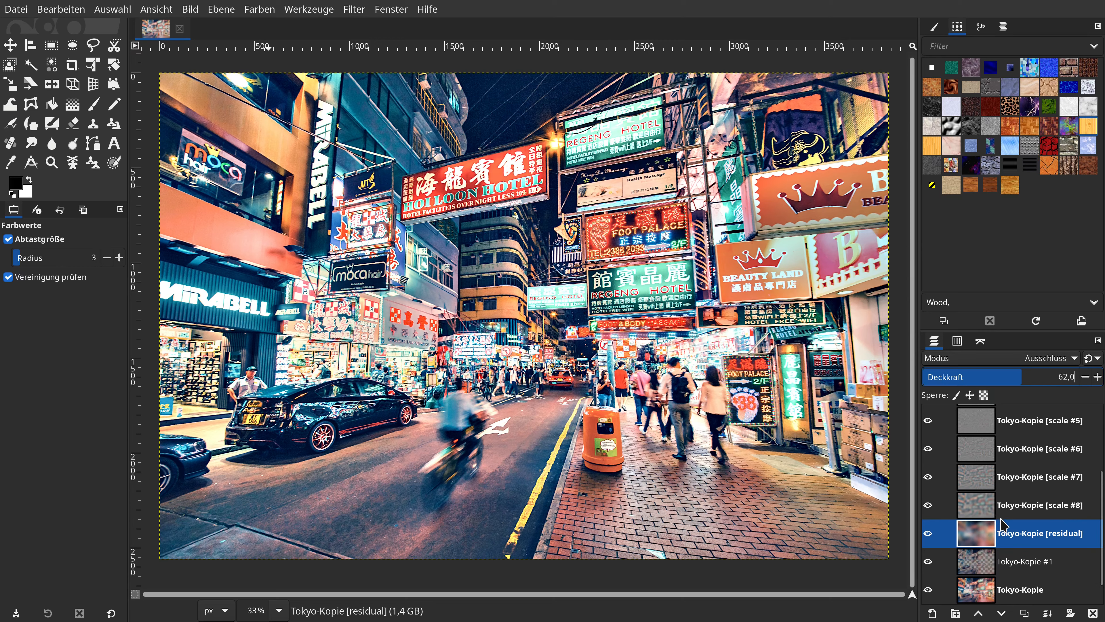
Merge the visible layers, from the wavelet scales down to Tokyo-Kopie, into one layer
{"action": "scroll", "coordinate": [1001, 522], "scroll_direction": "up", "scroll_amount": 5}
{"action": "left_click", "coordinate": [980, 420]}
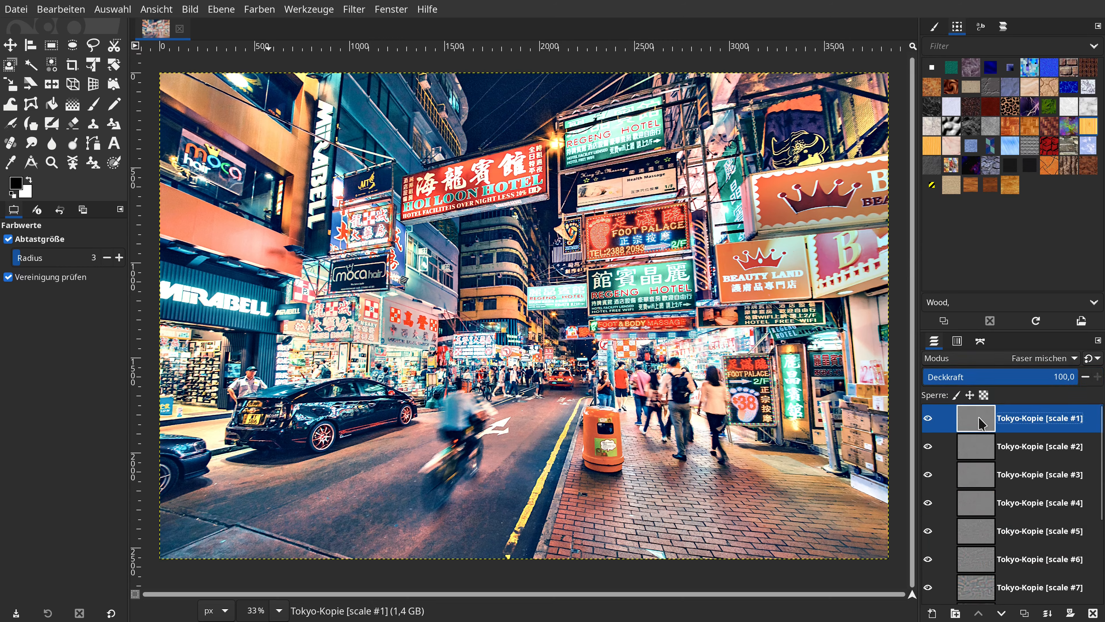
{"action": "right_click", "coordinate": [980, 419]}
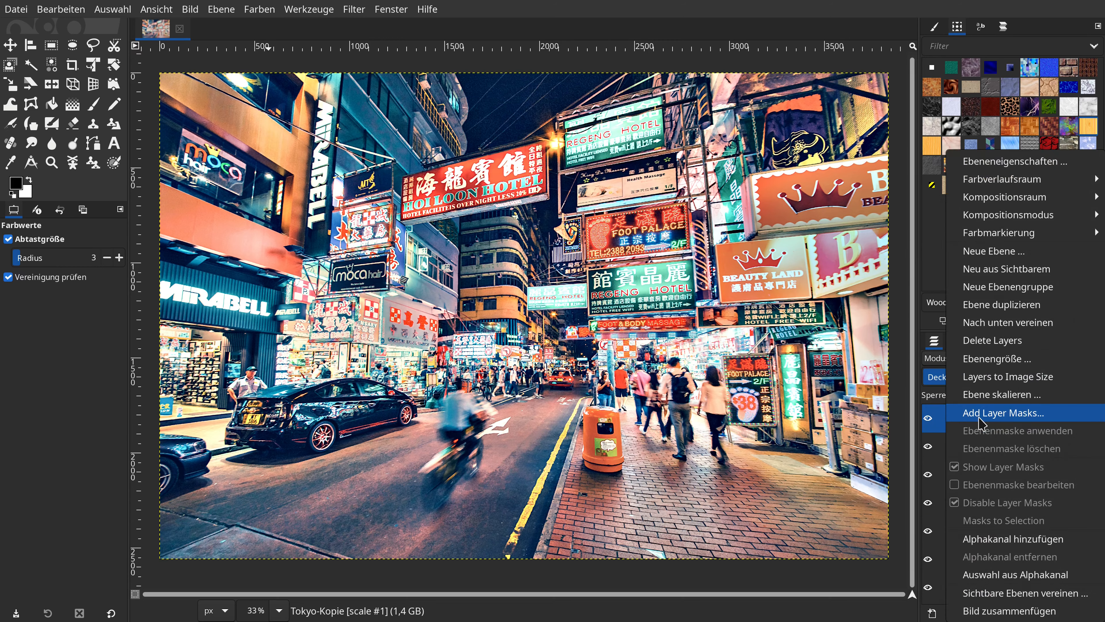
{"action": "left_click", "coordinate": [1014, 593]}
{"action": "left_click", "coordinate": [1066, 443]}
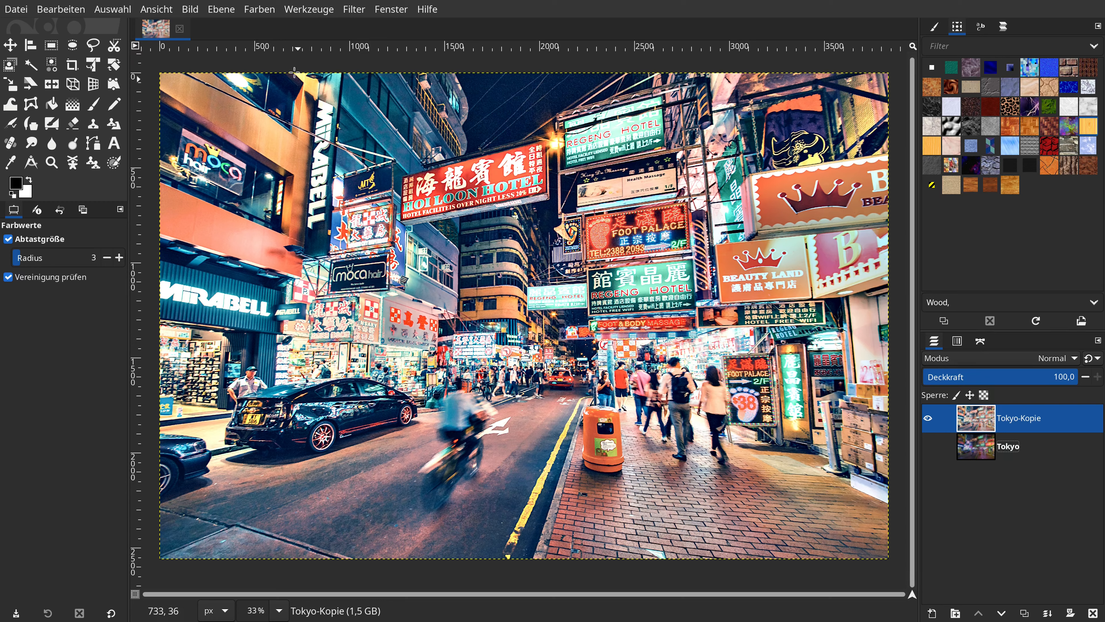
Apply a Wert-channel Kurven adjustment to Tokyo-Kopie, slightly lifting the black end and adding a shadow point at input 12, output 11
{"action": "left_click", "coordinate": [261, 10]}
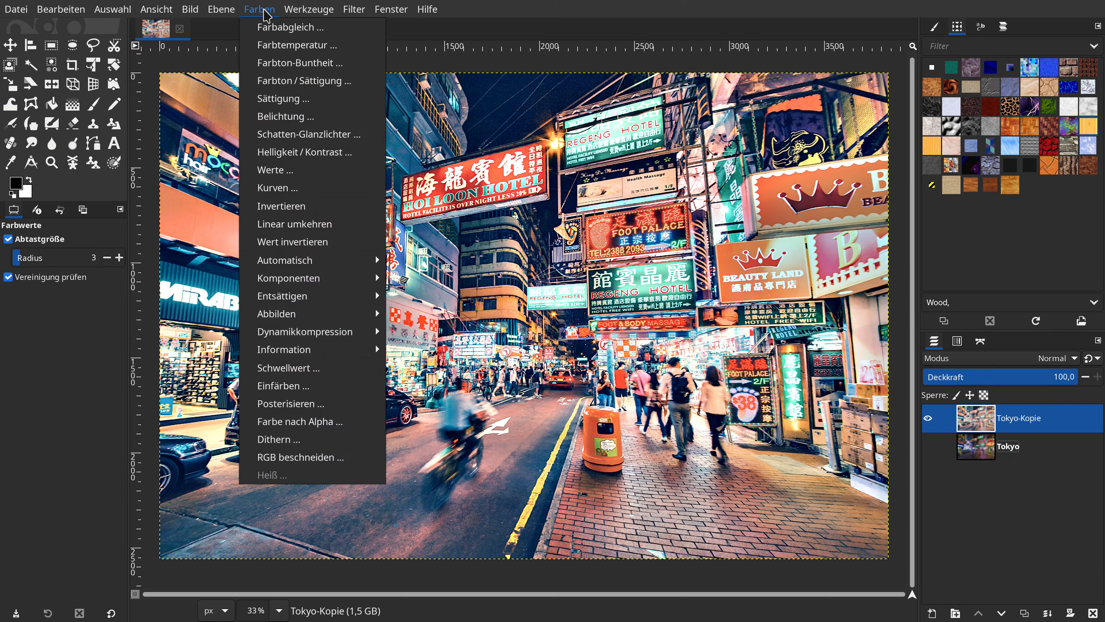
{"action": "left_click", "coordinate": [298, 192]}
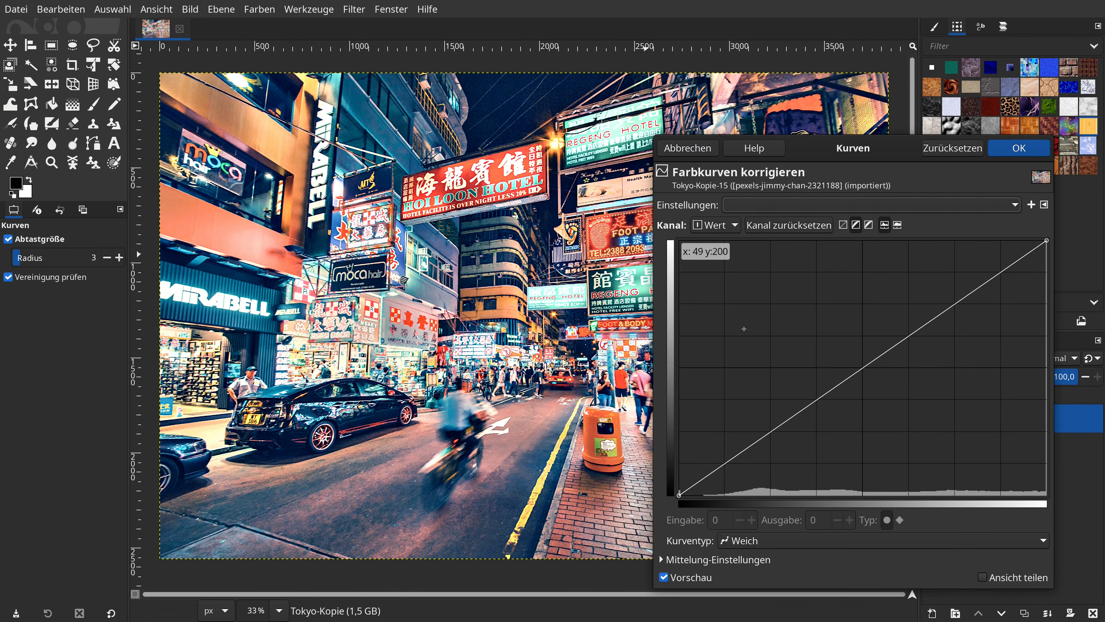
{"action": "left_click_drag", "start_coordinate": [828, 154], "coordinate": [904, 153]}
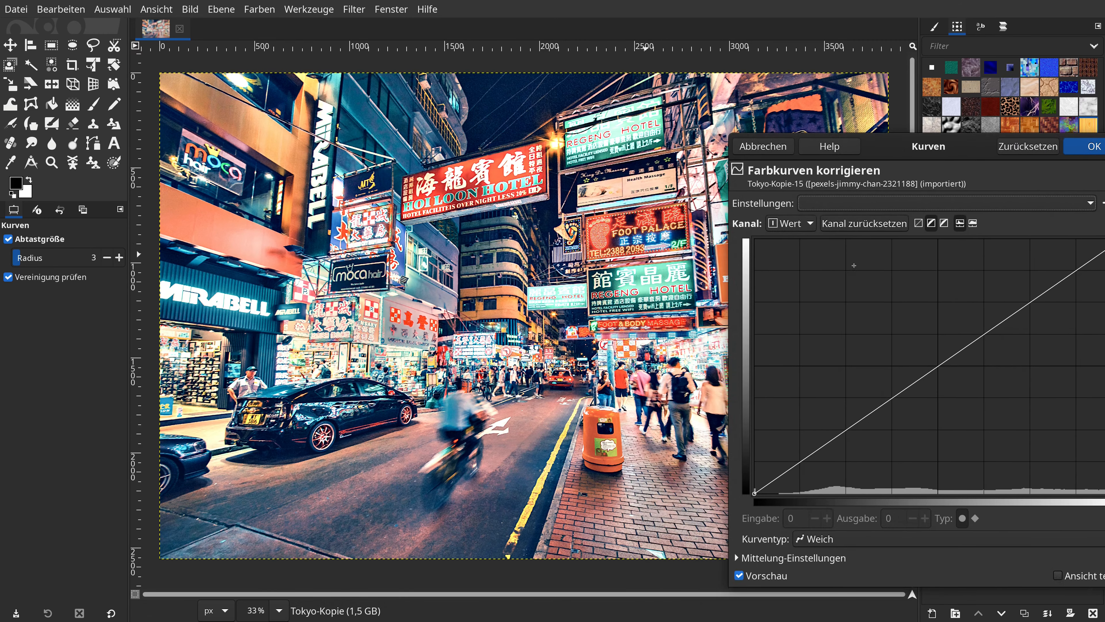
{"action": "left_click_drag", "start_coordinate": [755, 492], "coordinate": [771, 482]}
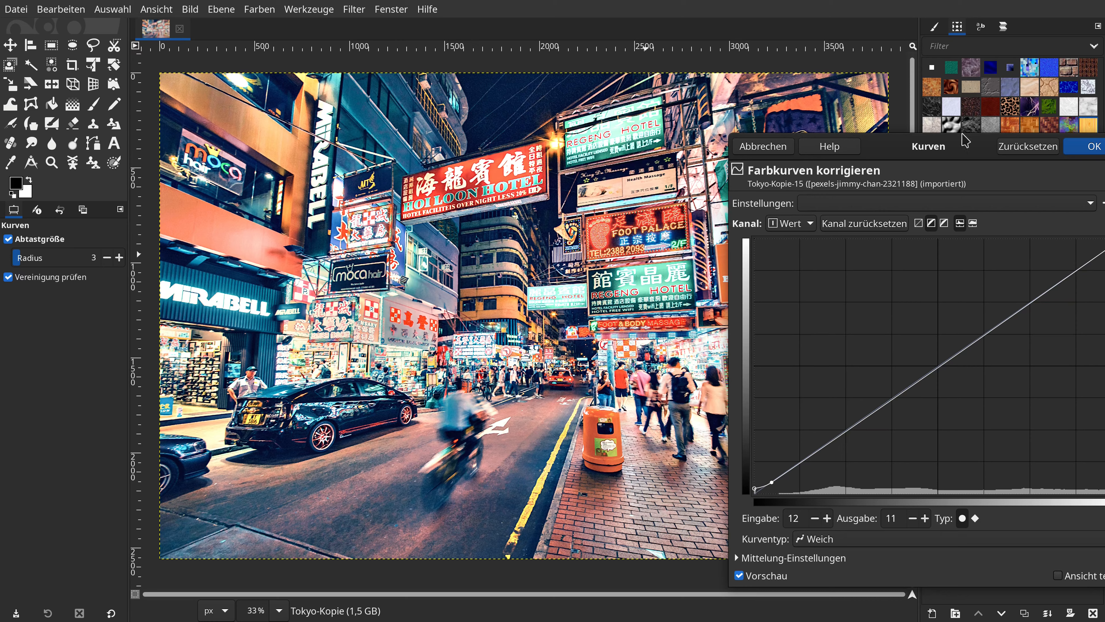
{"action": "left_click", "coordinate": [773, 576]}
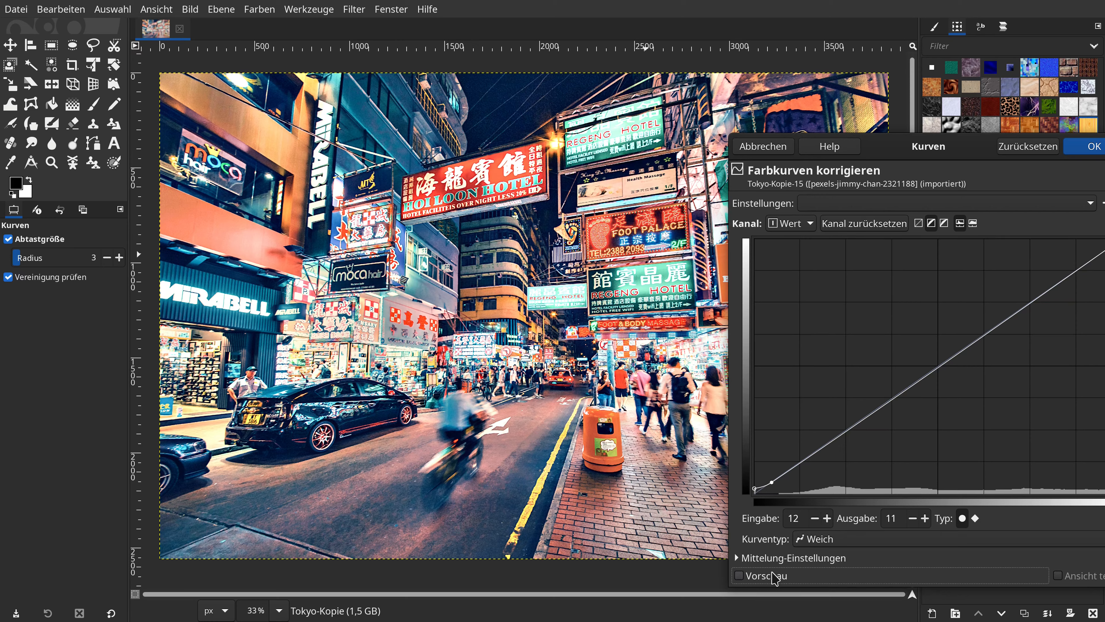
{"action": "left_click", "coordinate": [773, 576]}
{"action": "left_click", "coordinate": [773, 576]}
{"action": "left_click_drag", "start_coordinate": [927, 152], "coordinate": [570, 118]}
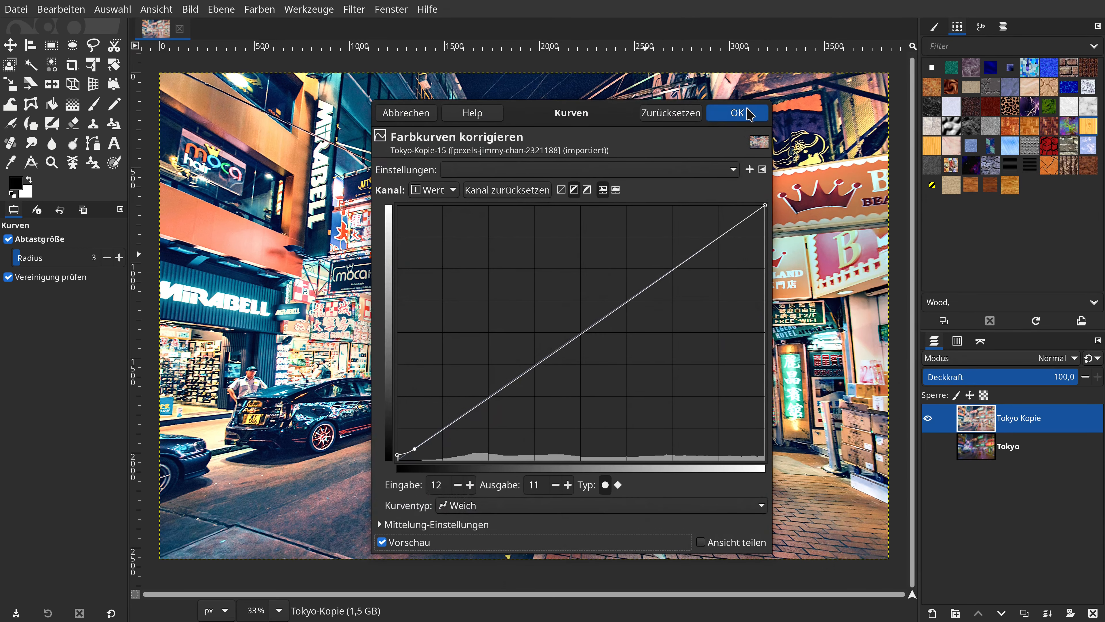
{"action": "left_click", "coordinate": [739, 122]}
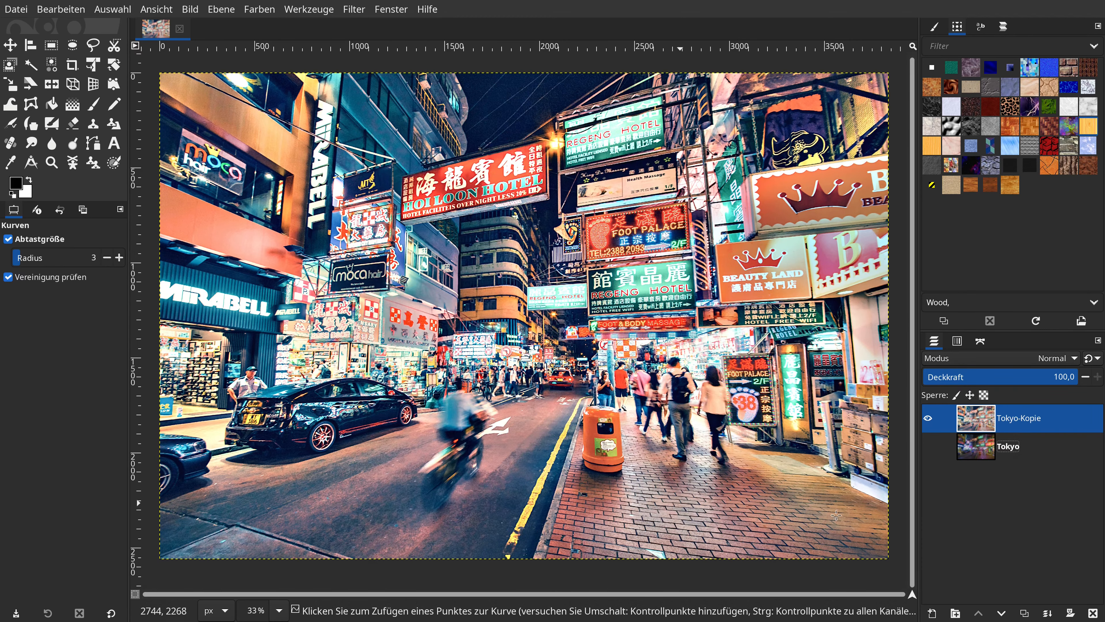
Reduce the overall saturation of Tokyo-Kopie to -27,8 with Farbton / Sättigung, for all primary colors
{"action": "left_click", "coordinate": [257, 11]}
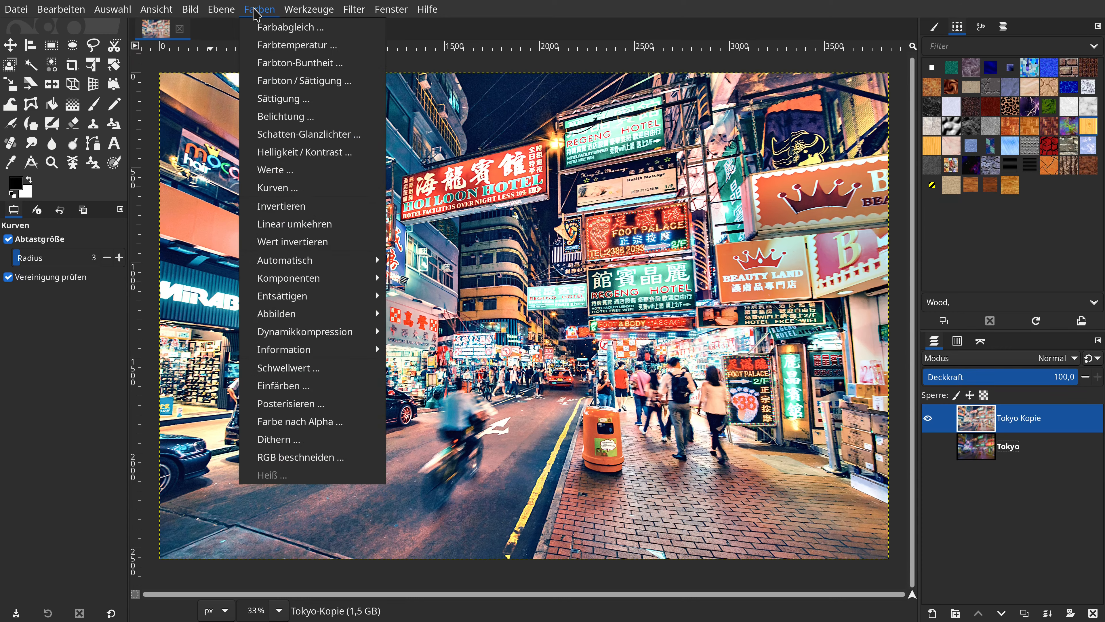
{"action": "left_click", "coordinate": [278, 80]}
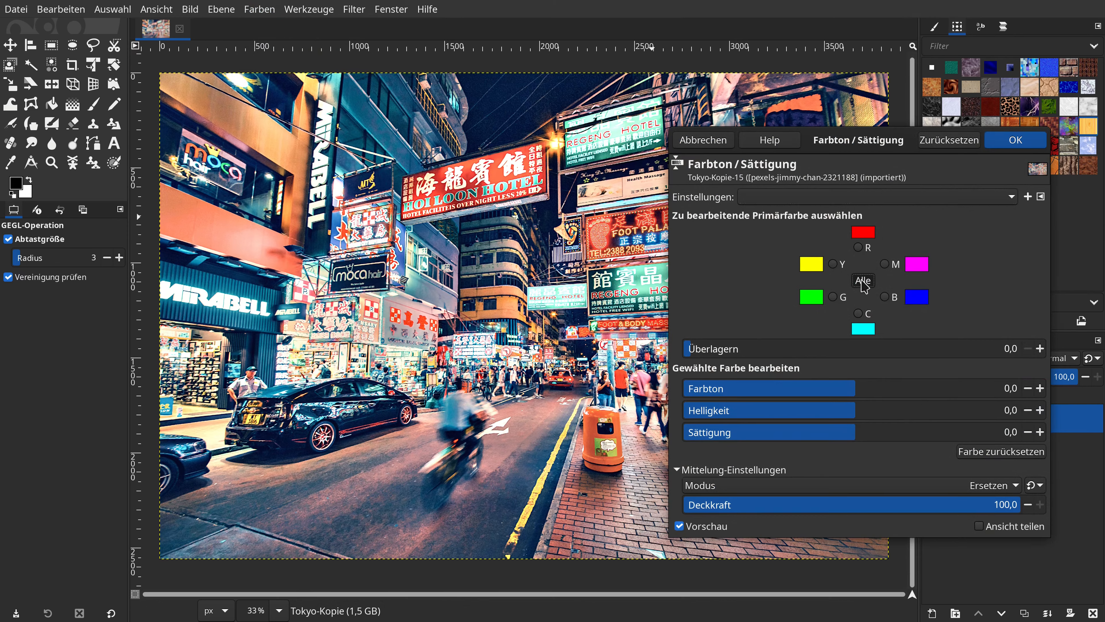
{"action": "left_click_drag", "start_coordinate": [840, 435], "coordinate": [801, 444]}
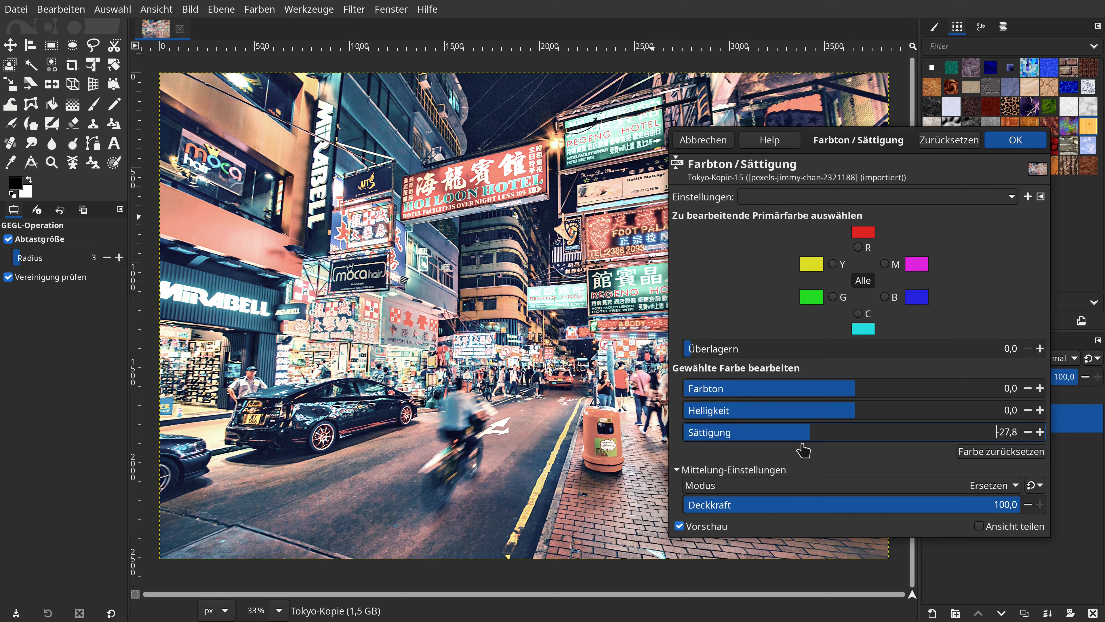
Set the yellow saturation to -64,4 and the red saturation to -11,6, and apply the Farbton / Sättigung adjustment
{"action": "left_click", "coordinate": [832, 264]}
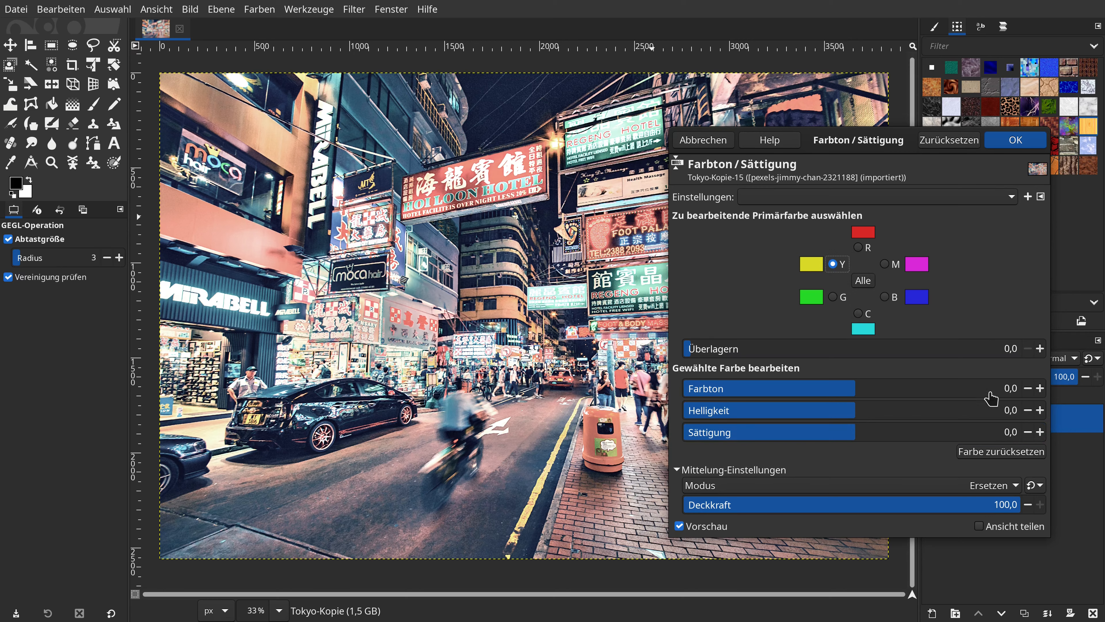
{"action": "left_click_drag", "start_coordinate": [847, 439], "coordinate": [742, 435]}
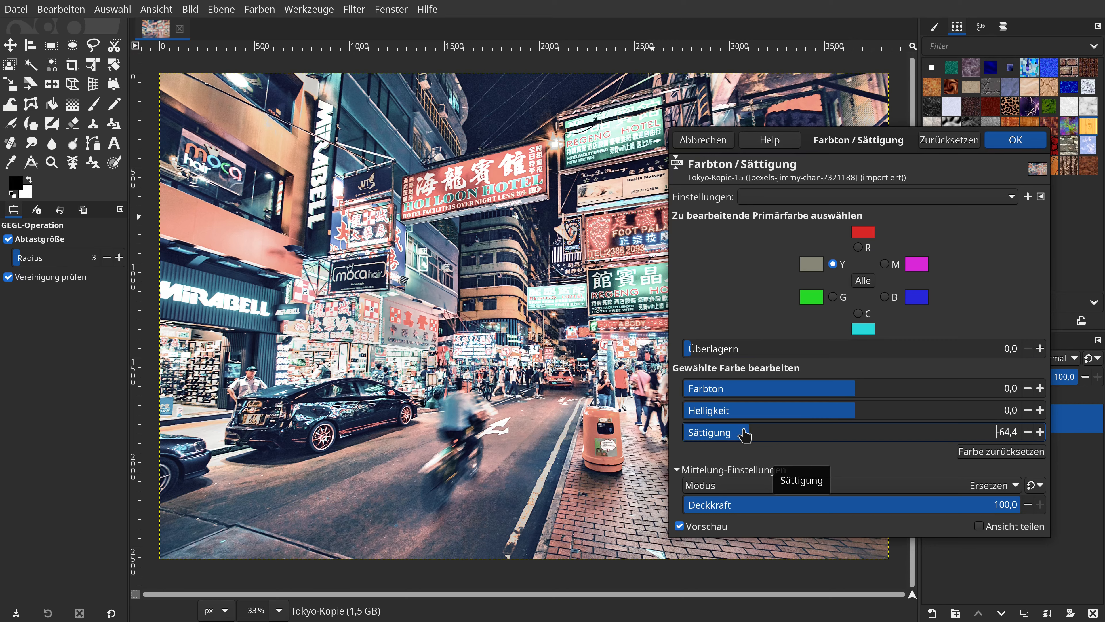
{"action": "left_click", "coordinate": [858, 248]}
{"action": "mouse_move", "coordinate": [826, 437]}
{"action": "left_mouse_down"}
{"action": "mouse_move", "coordinate": [763, 435]}
{"action": "mouse_move", "coordinate": [829, 434]}
{"action": "left_mouse_up"}
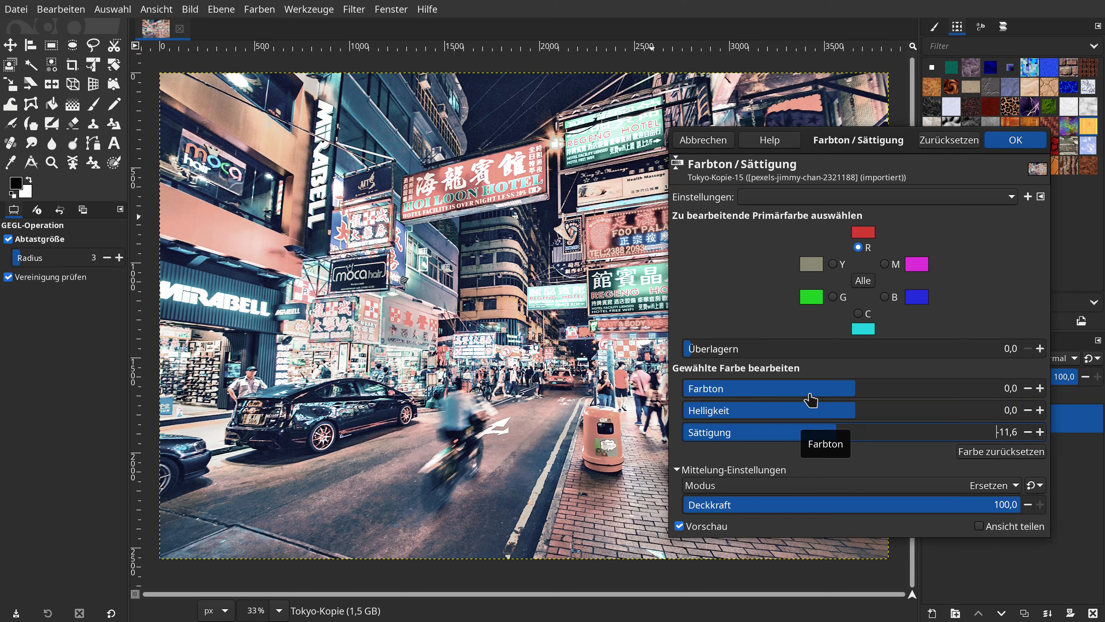
{"action": "left_click", "coordinate": [1015, 140]}
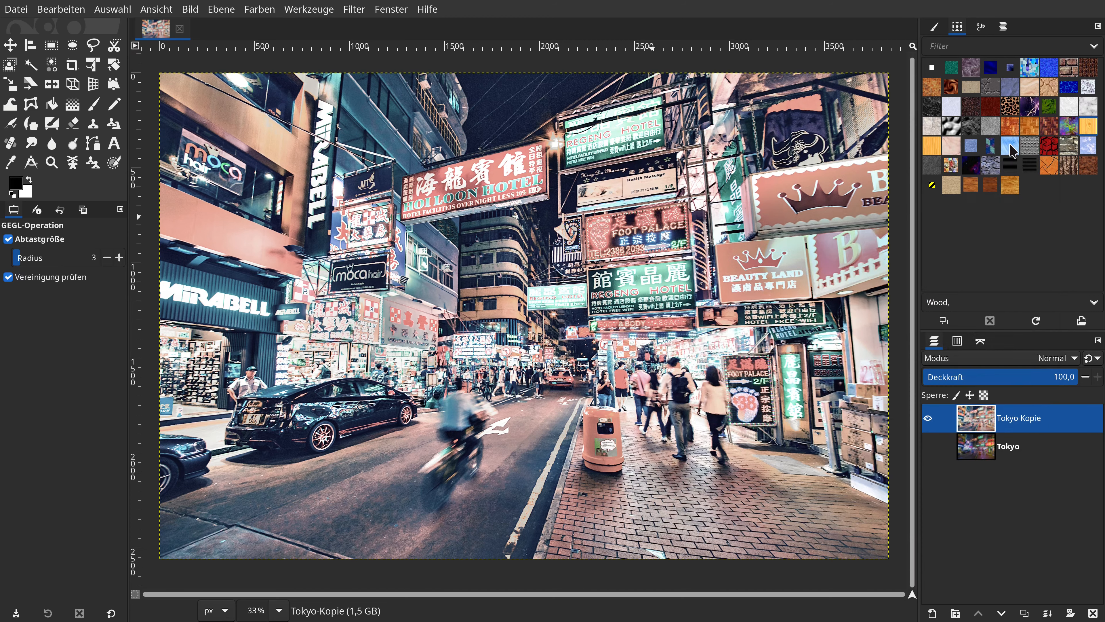
Adjust the Farbwerte of Tokyo-Kopie by setting the input black point of the Wert channel to 5, and apply it
{"action": "left_click", "coordinate": [255, 10]}
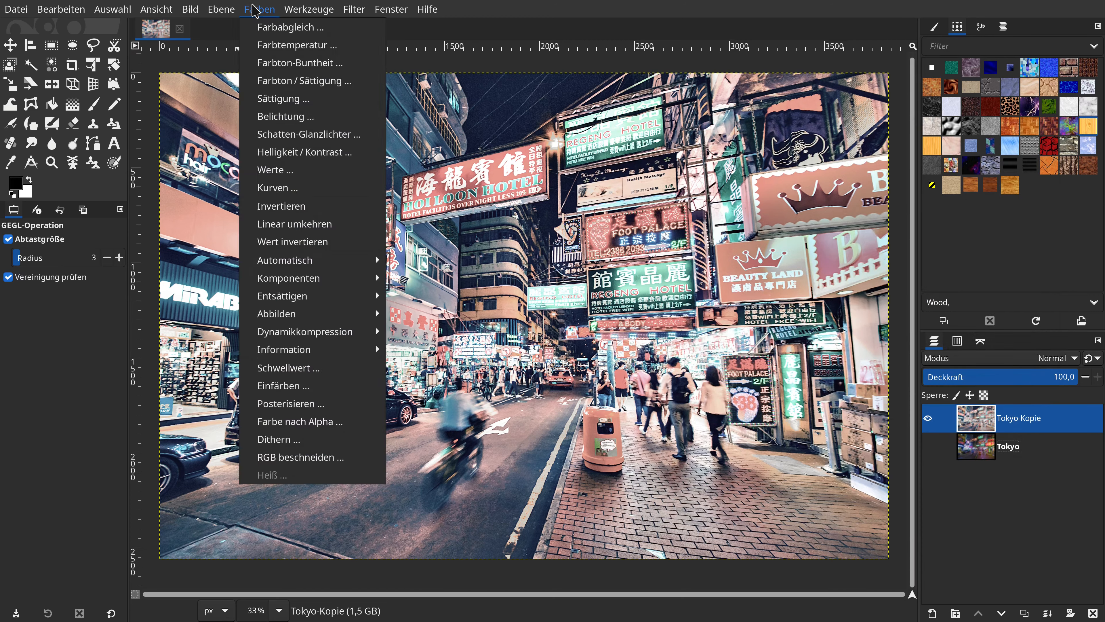
{"action": "left_click", "coordinate": [285, 170]}
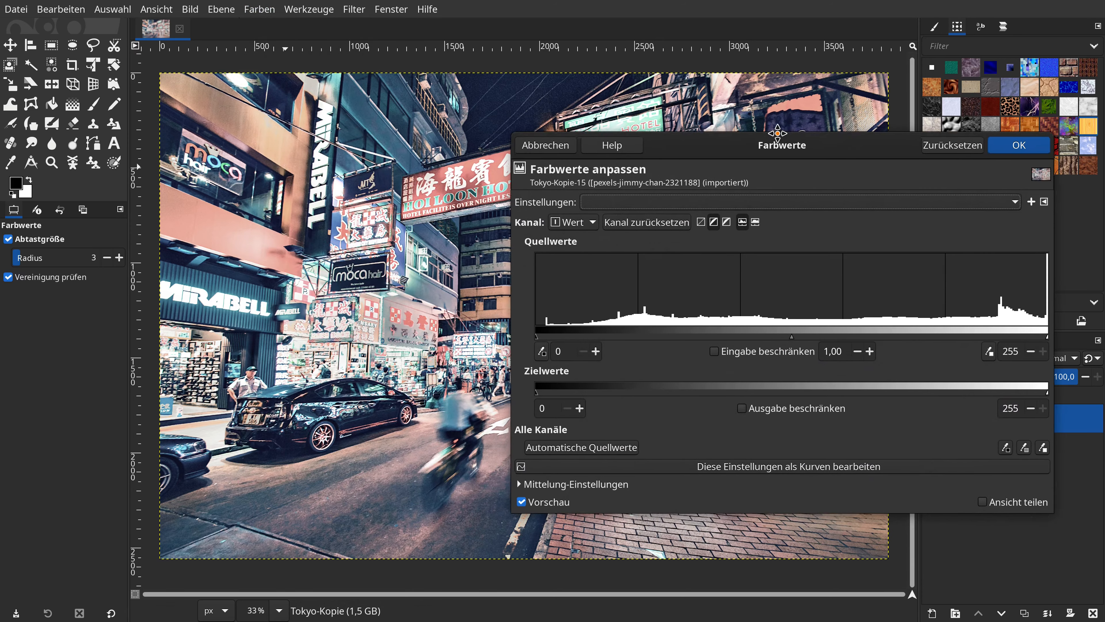
{"action": "mouse_move", "coordinate": [539, 334]}
{"action": "left_mouse_down"}
{"action": "mouse_move", "coordinate": [625, 346]}
{"action": "mouse_move", "coordinate": [558, 342]}
{"action": "left_mouse_up"}
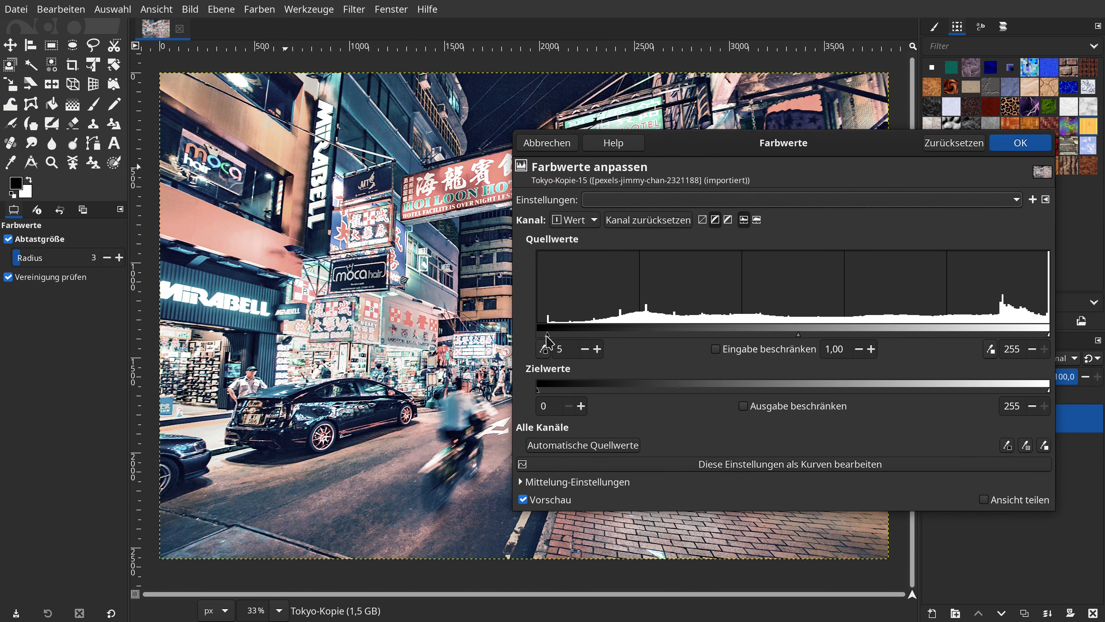
{"action": "left_click_drag", "start_coordinate": [789, 148], "coordinate": [570, 146]}
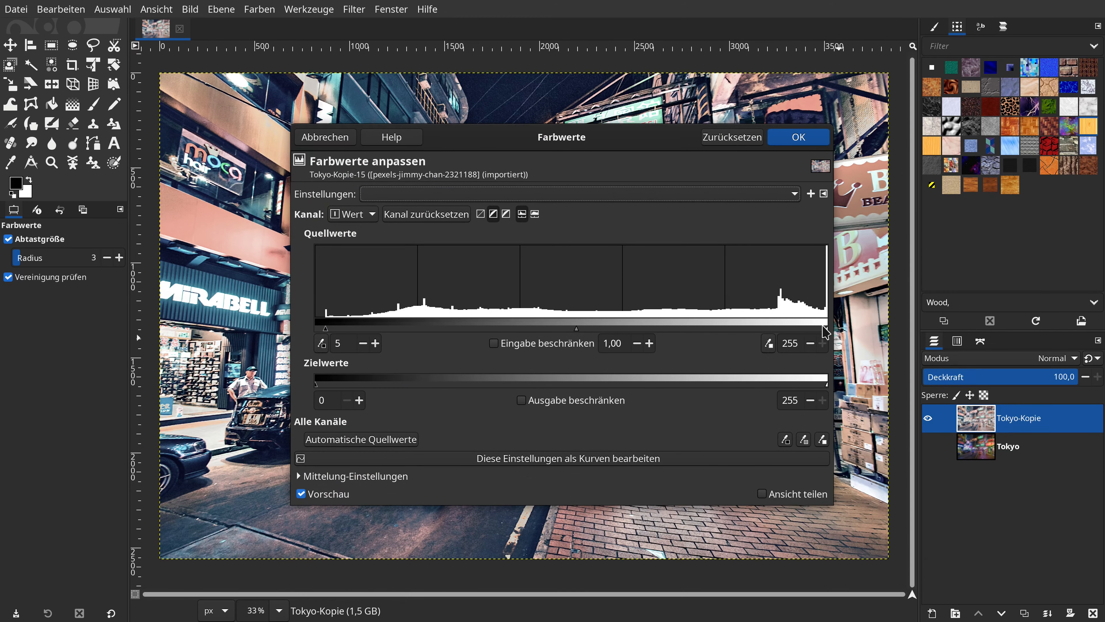
{"action": "left_click", "coordinate": [790, 138]}
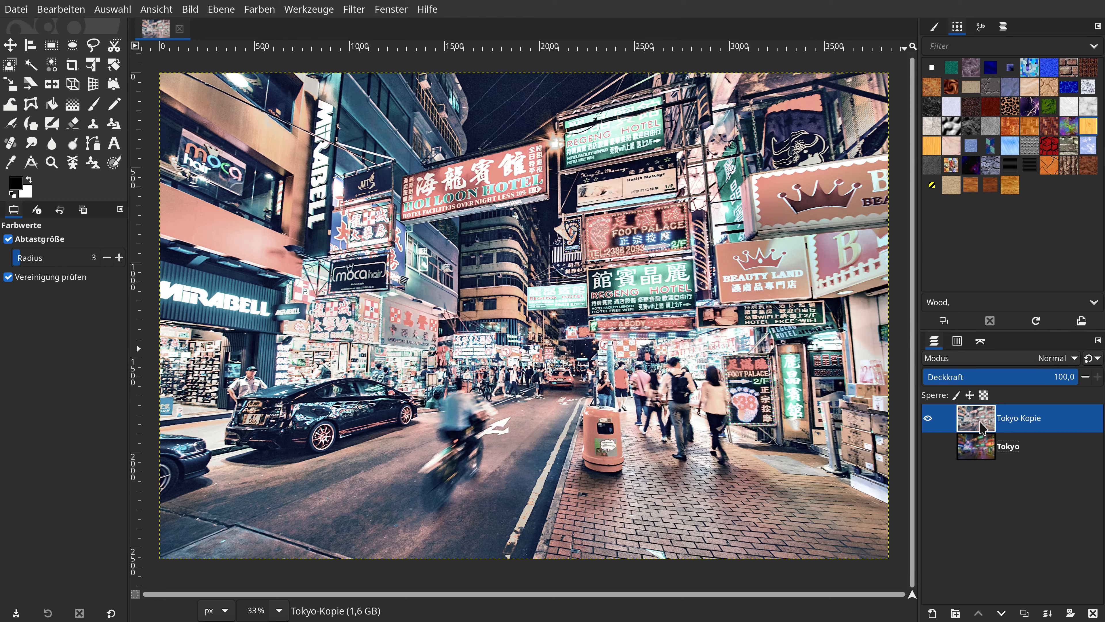
Start the artistic filter Sanftes Leuchten on the Tokyo-Kopie layer
{"action": "left_click", "coordinate": [354, 9]}
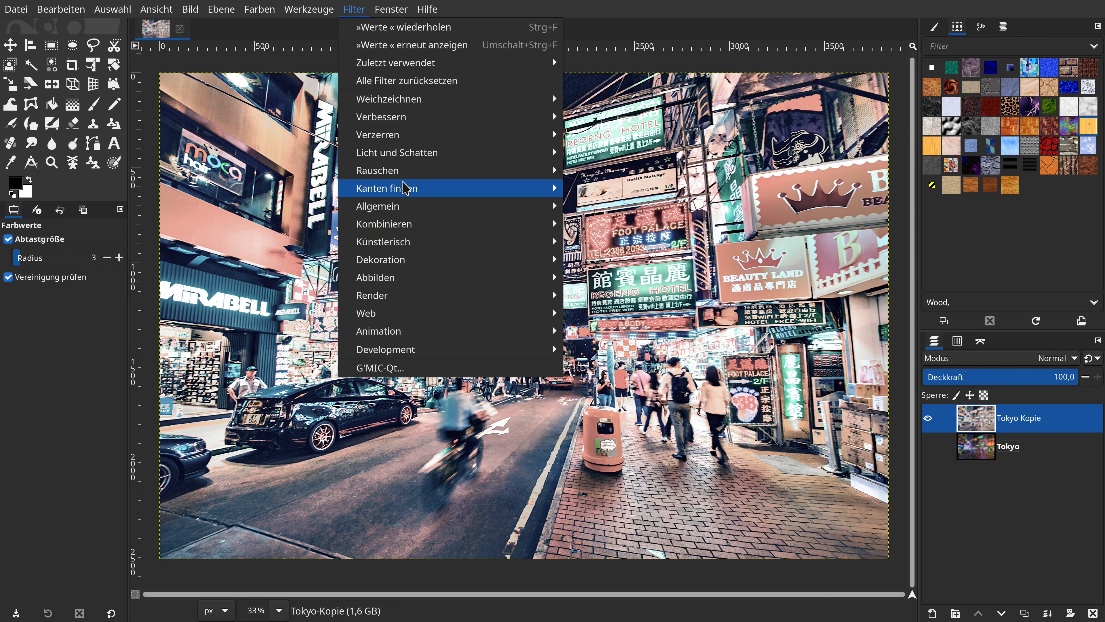
{"action": "mouse_move", "coordinate": [400, 246]}
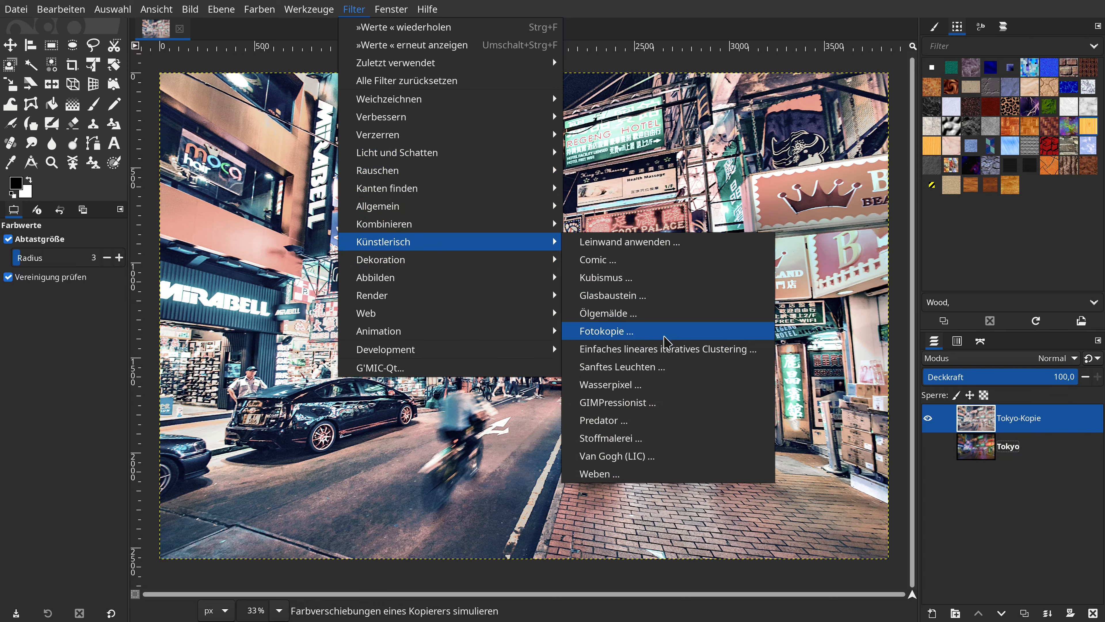
{"action": "left_click", "coordinate": [665, 368]}
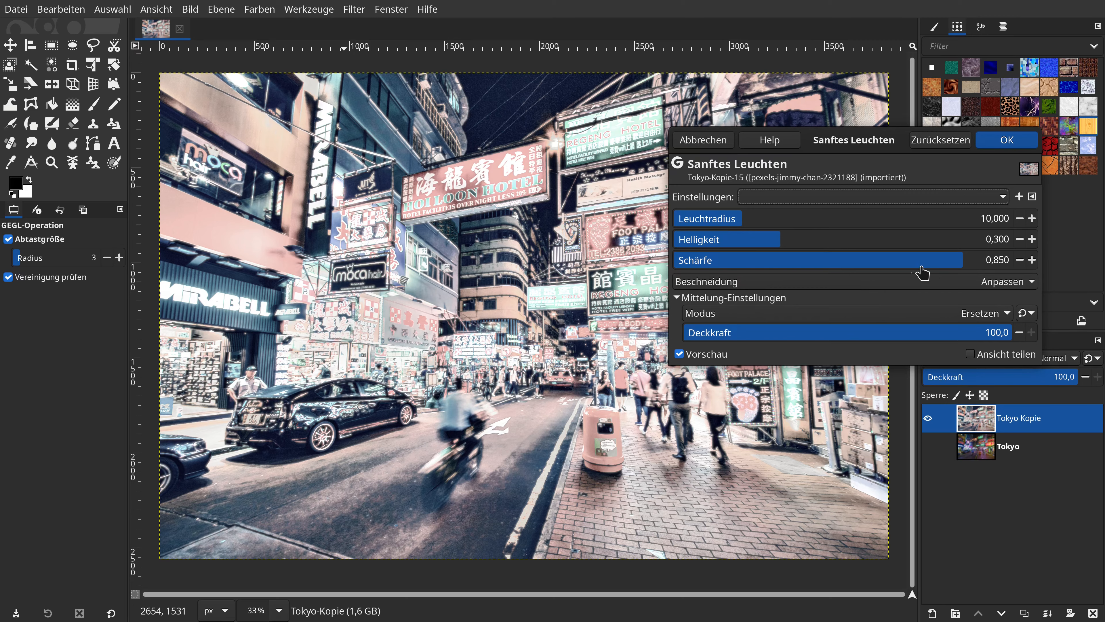
{"action": "left_click", "coordinate": [991, 214]}
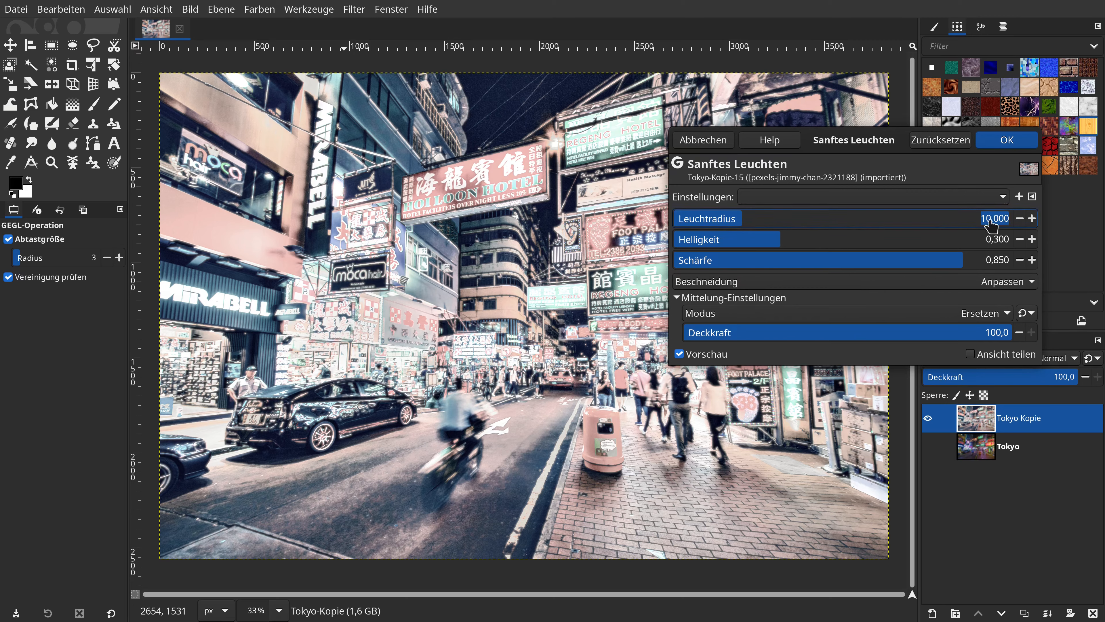
{"action": "type", "text": "5"}
{"action": "key", "text": "Return"}
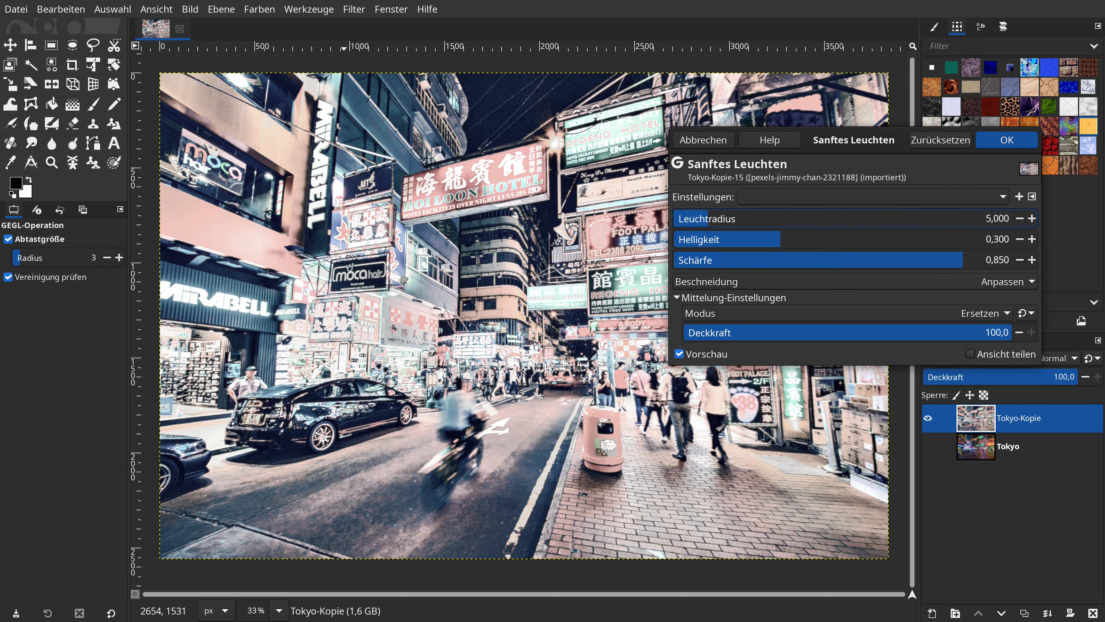
{"action": "left_click", "coordinate": [747, 242]}
{"action": "left_click_drag", "start_coordinate": [743, 247], "coordinate": [738, 246]}
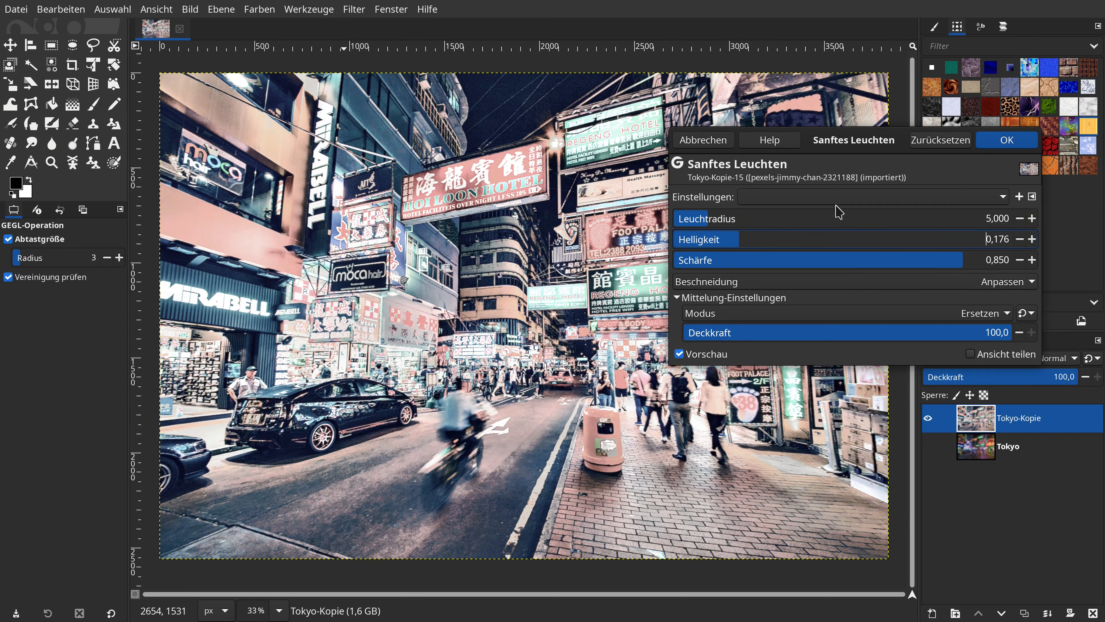
{"action": "left_click", "coordinate": [944, 140]}
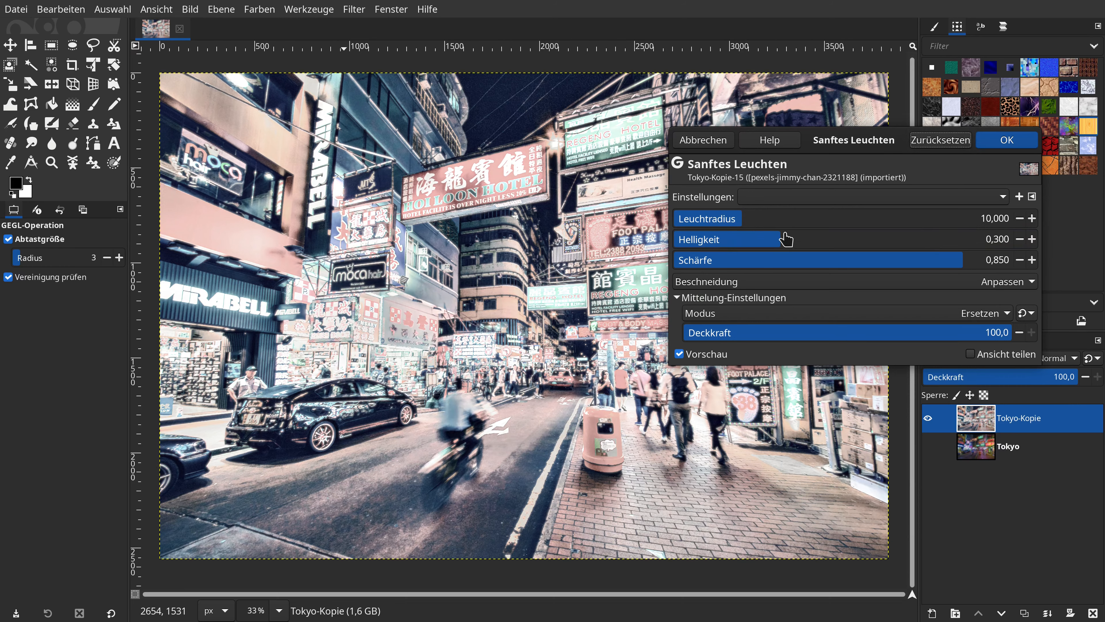
Apply Sanftes Leuchten with a Leuchtradius of 7,034 and a Helligkeit of 0,063, comparing the image with and without the preview first
{"action": "left_click_drag", "start_coordinate": [810, 249], "coordinate": [695, 242]}
{"action": "left_click", "coordinate": [689, 352]}
{"action": "left_click", "coordinate": [689, 351]}
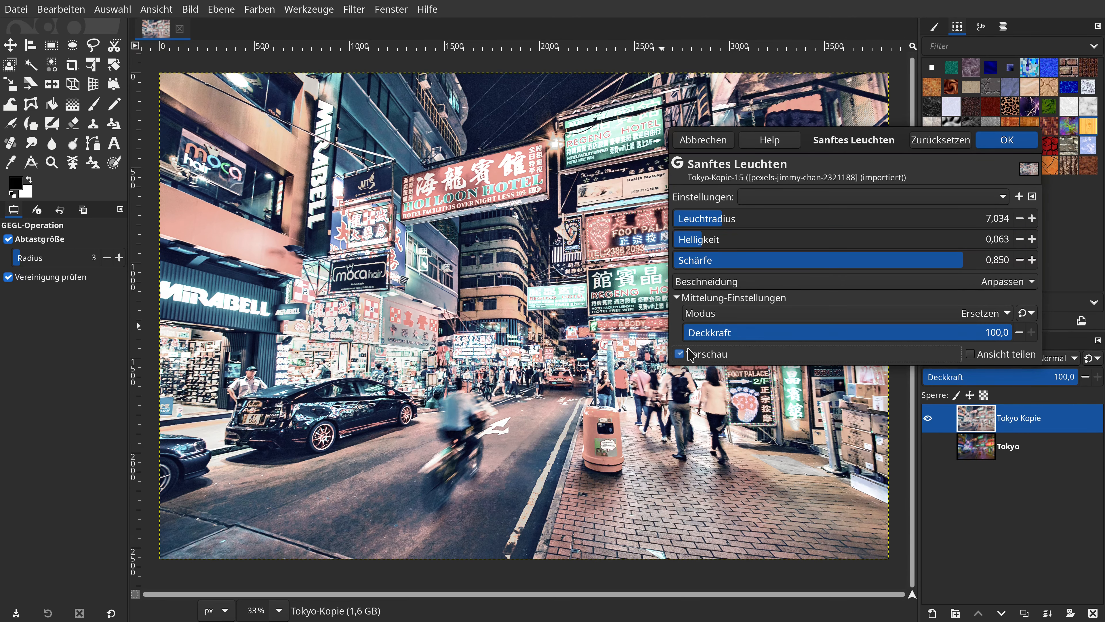
{"action": "left_click", "coordinate": [1006, 140]}
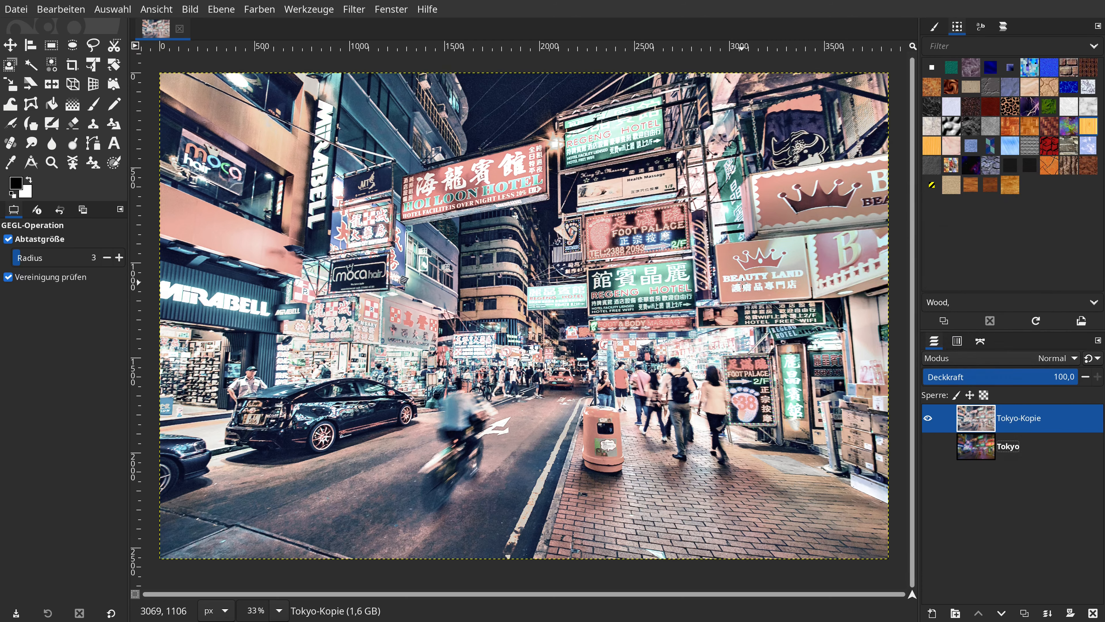
Apply a Belichtung adjustment to Tokyo-Kopie with a Schwarzwert of 0,010 and a Belichtung of 0,061
{"action": "left_click", "coordinate": [249, 12]}
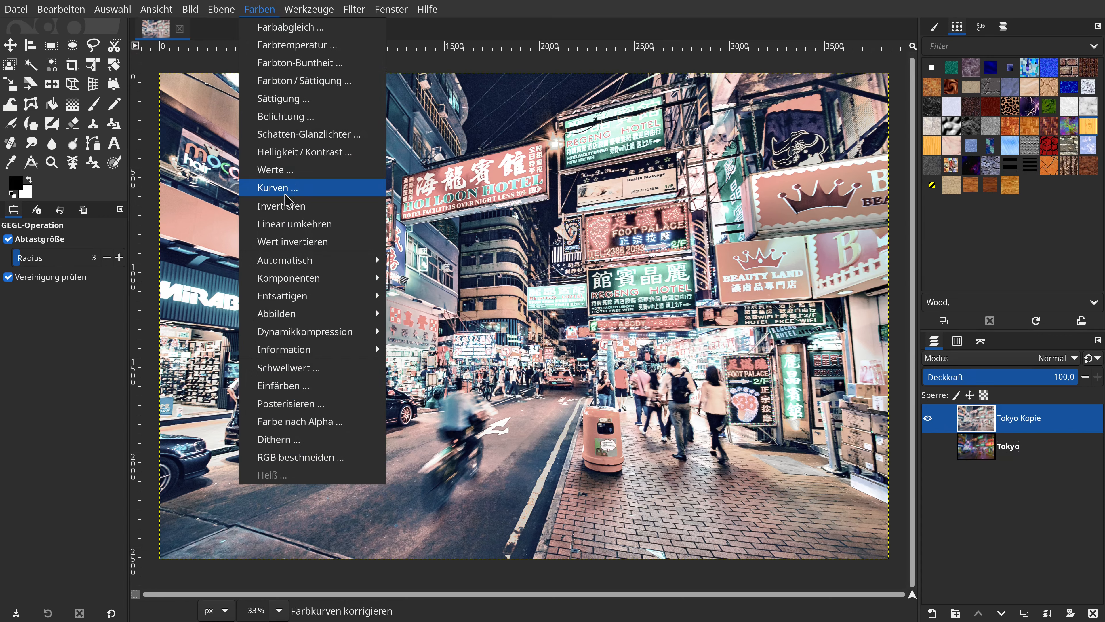
{"action": "left_click", "coordinate": [279, 119]}
{"action": "left_click", "coordinate": [819, 222]}
{"action": "left_click_drag", "start_coordinate": [819, 222], "coordinate": [826, 247]}
{"action": "left_click", "coordinate": [822, 246]}
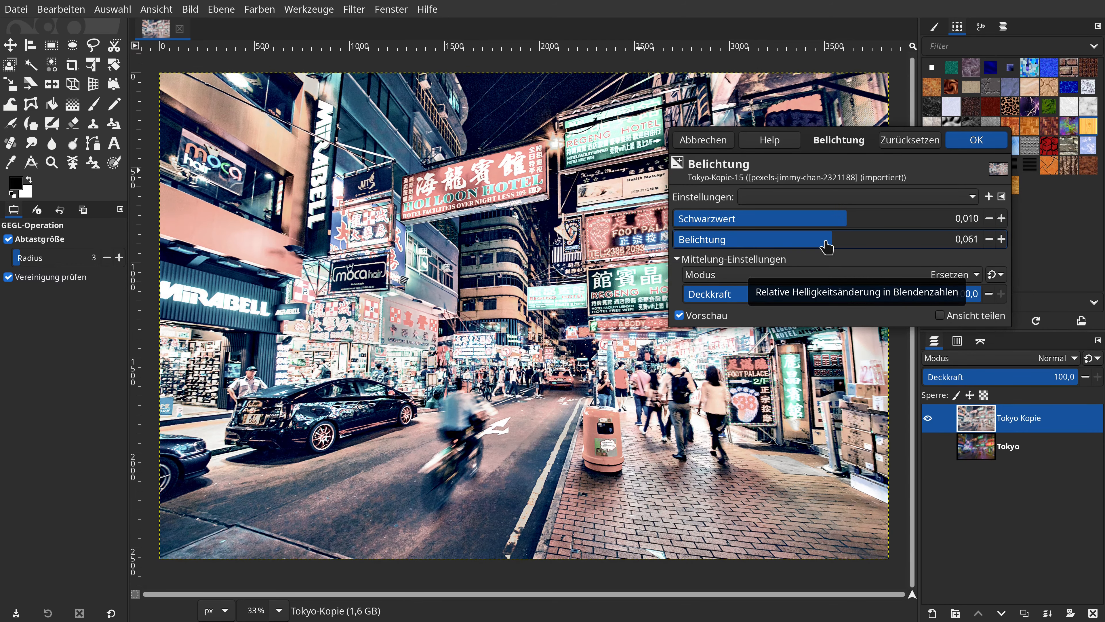
{"action": "left_click", "coordinate": [707, 315]}
{"action": "left_click", "coordinate": [706, 315]}
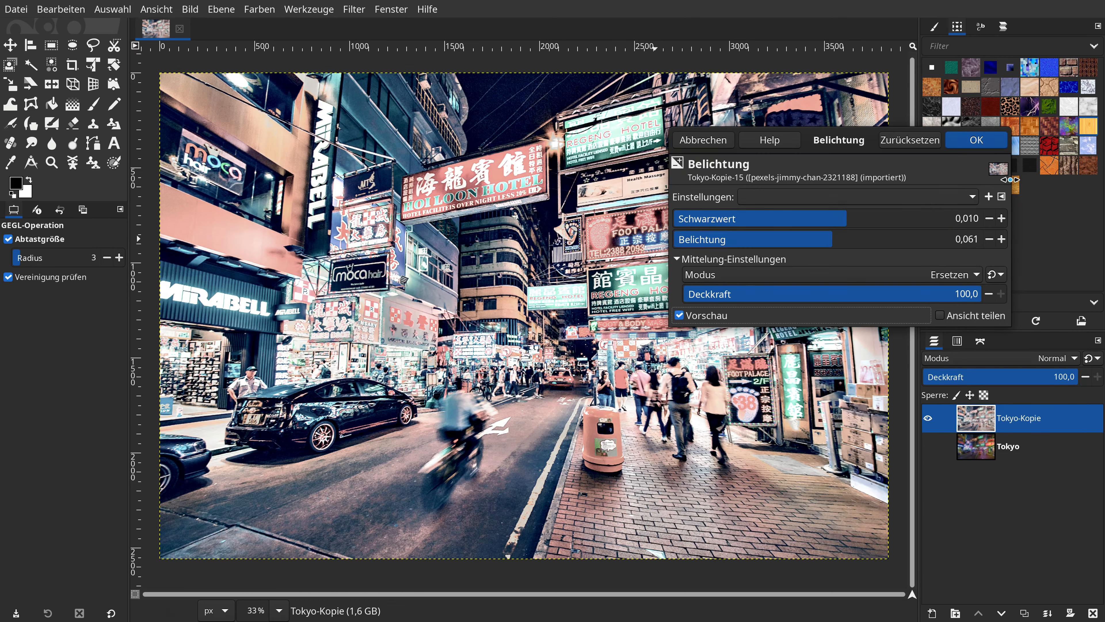
{"action": "left_click", "coordinate": [976, 140]}
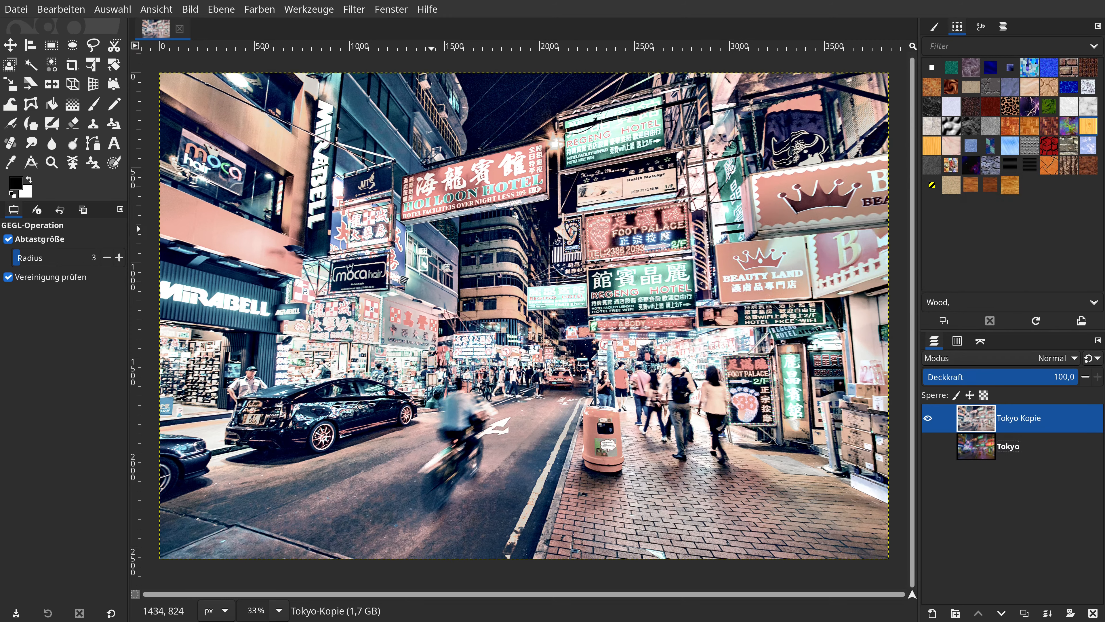
Start Schärfen (Unscharf maskieren) on the Tokyo-Kopie layer and set its Radius to 0,850
{"action": "left_click", "coordinate": [351, 10]}
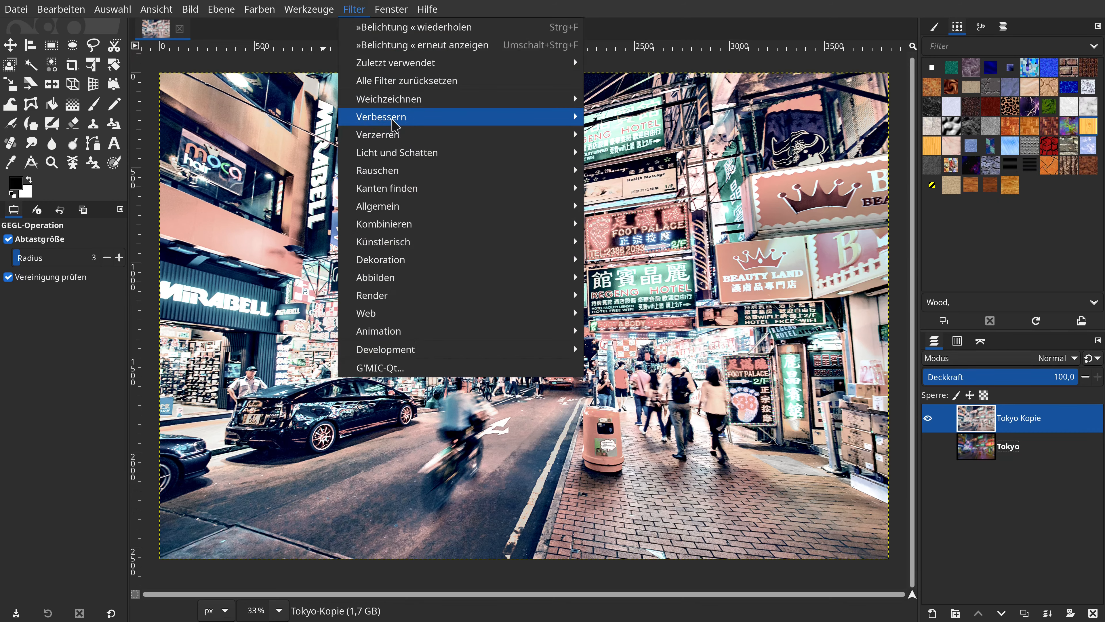
{"action": "mouse_move", "coordinate": [565, 117]}
{"action": "left_click", "coordinate": [633, 225]}
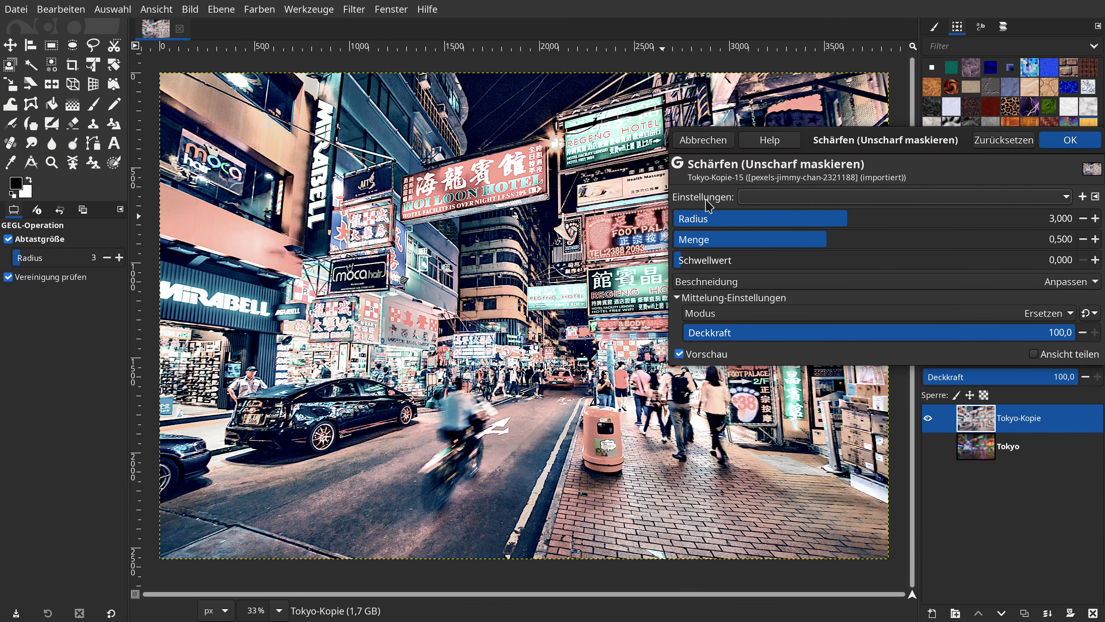
{"action": "left_click_drag", "start_coordinate": [906, 149], "coordinate": [640, 185]}
{"action": "left_click", "coordinate": [791, 264]}
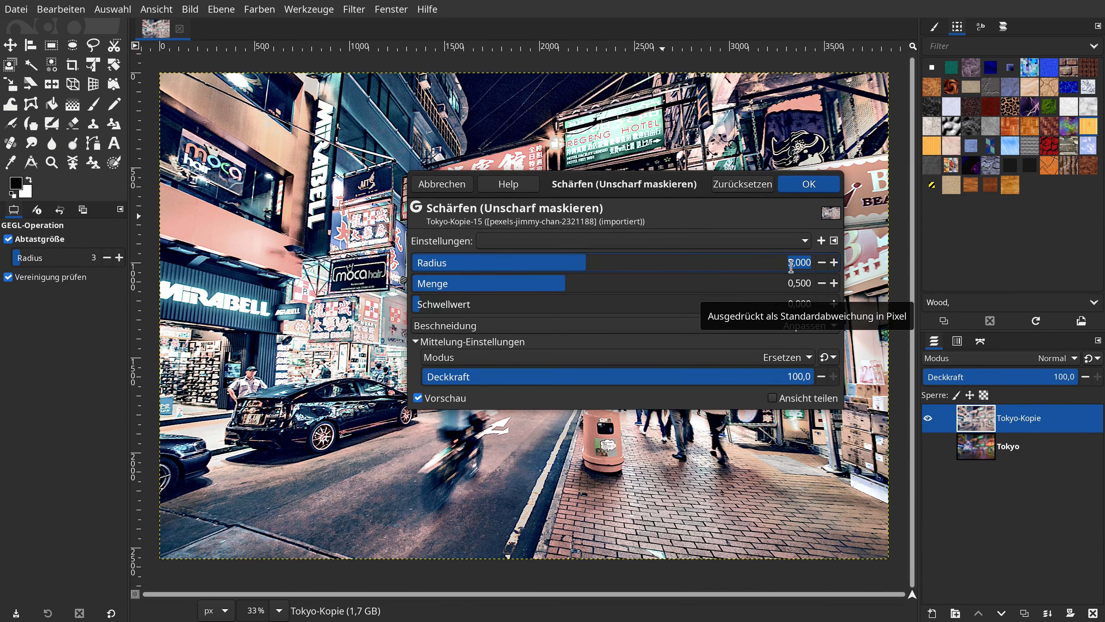
{"action": "type", "text": ","}
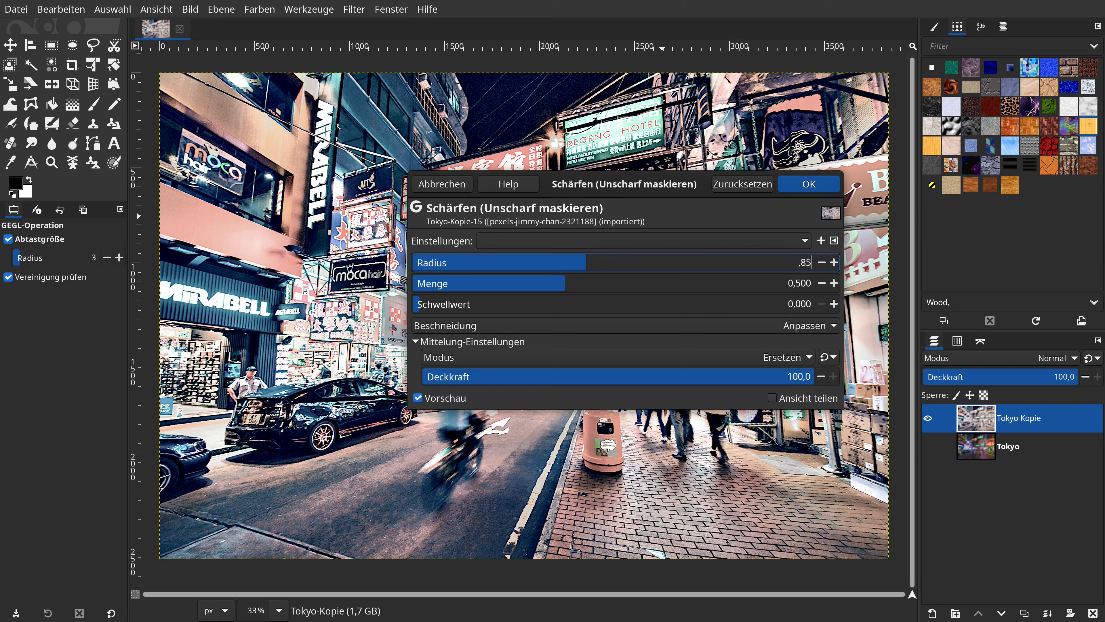
{"action": "type", "text": "85"}
{"action": "key", "text": "Return"}
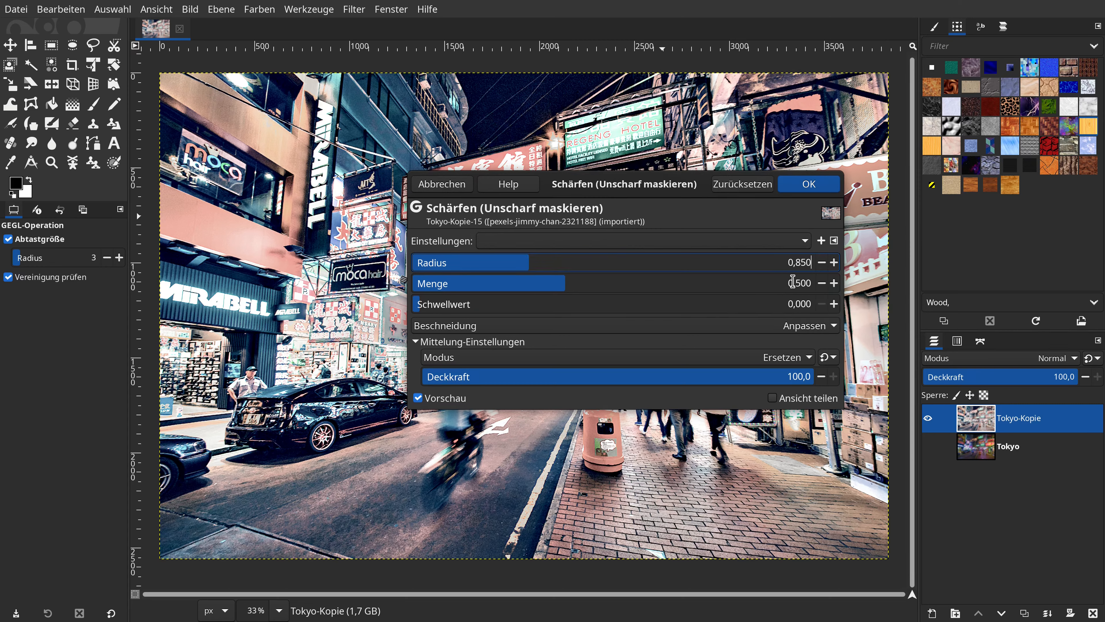
Set the sharpening Menge to 0,850, check the image with the preview, and apply the filter
{"action": "left_click", "coordinate": [792, 282]}
{"action": "type", "text": ",85"}
{"action": "key", "text": "Return"}
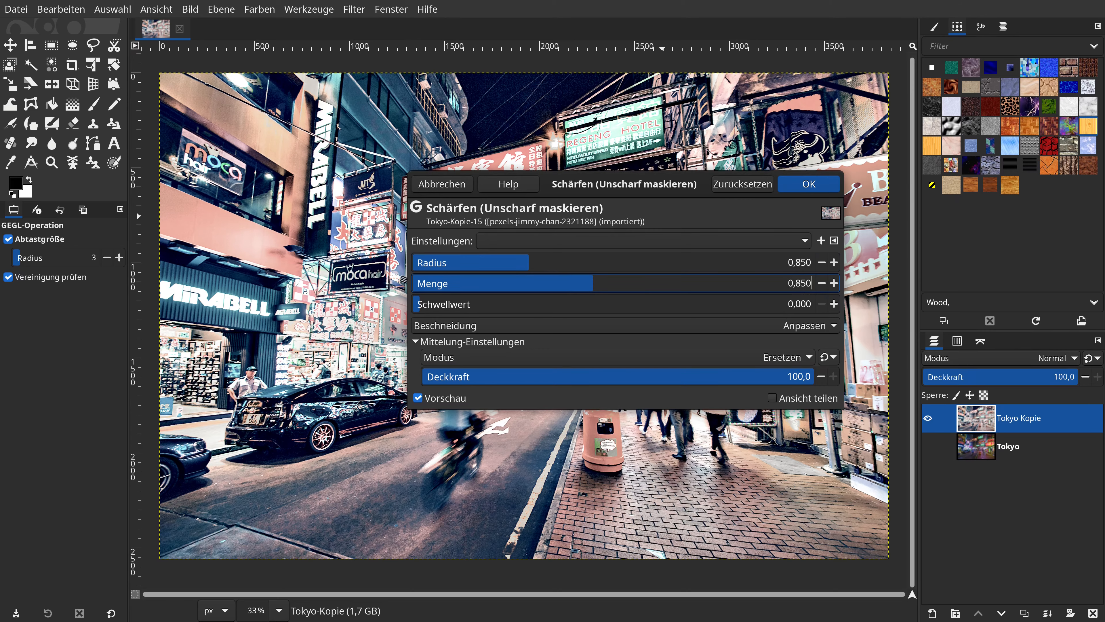
{"action": "left_click_drag", "start_coordinate": [651, 177], "coordinate": [890, 232]}
{"action": "left_click", "coordinate": [682, 456]}
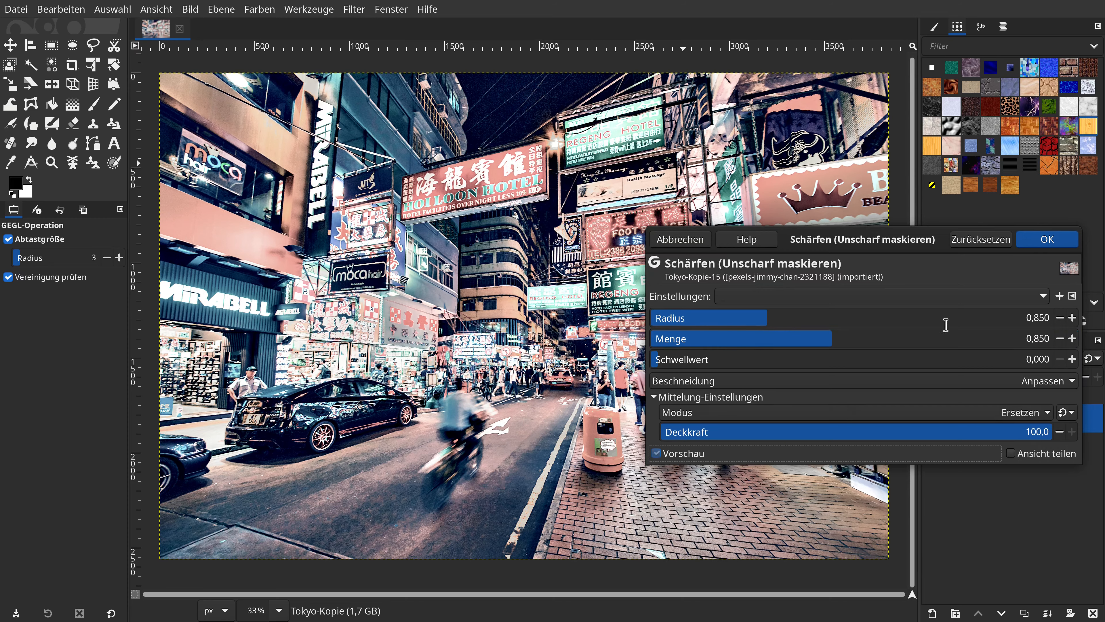
{"action": "left_click", "coordinate": [1045, 239]}
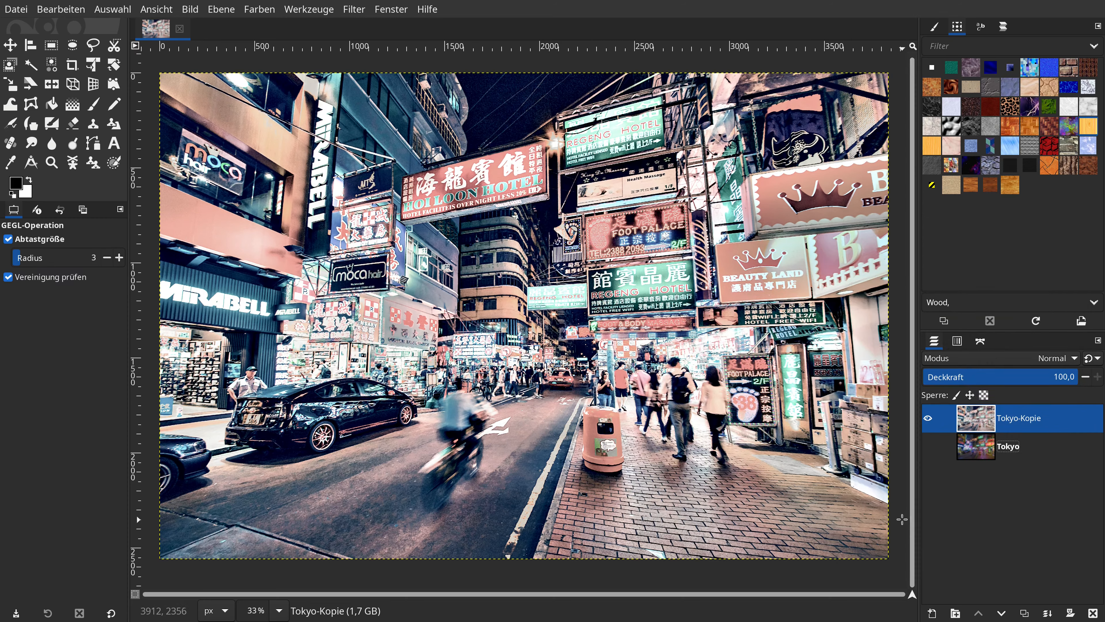
Make the original Tokyo layer visible and temporarily hide Tokyo-Kopie to compare the edit with the original
{"action": "left_click", "coordinate": [928, 446]}
{"action": "left_click", "coordinate": [928, 420]}
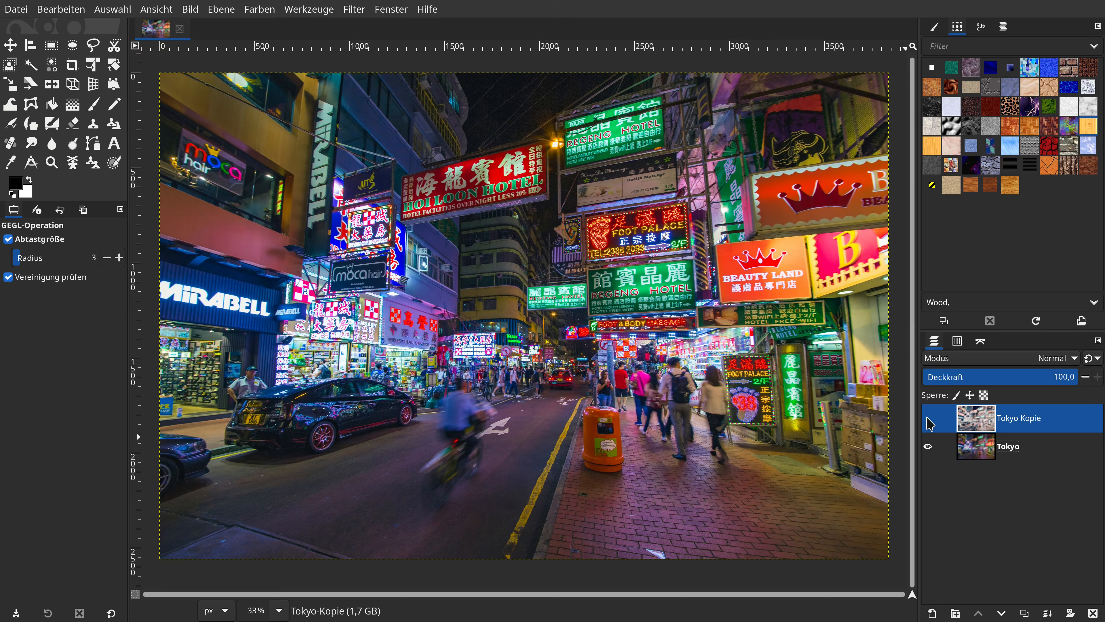
{"action": "left_click", "coordinate": [927, 418]}
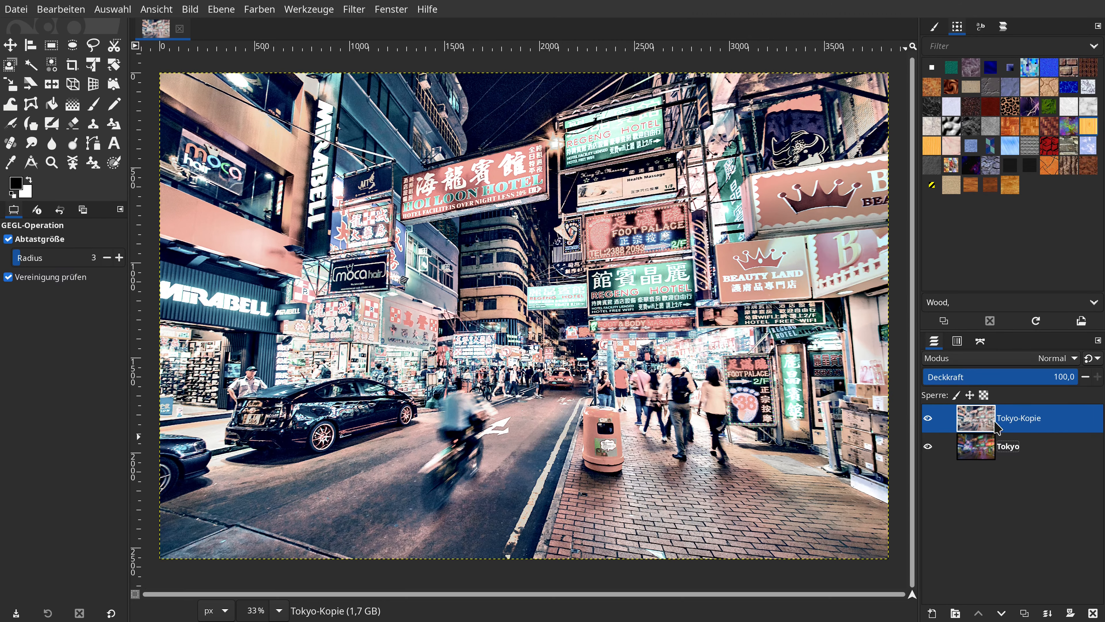
Reduce the Deckkraft of Tokyo-Kopie to 70,0 and toggle the layer's visibility to compare it with the original
{"action": "mouse_move", "coordinate": [1034, 383]}
{"action": "left_mouse_down"}
{"action": "mouse_move", "coordinate": [950, 386]}
{"action": "mouse_move", "coordinate": [1092, 381]}
{"action": "mouse_move", "coordinate": [884, 383]}
{"action": "mouse_move", "coordinate": [1086, 383]}
{"action": "mouse_move", "coordinate": [1028, 388]}
{"action": "left_mouse_up"}
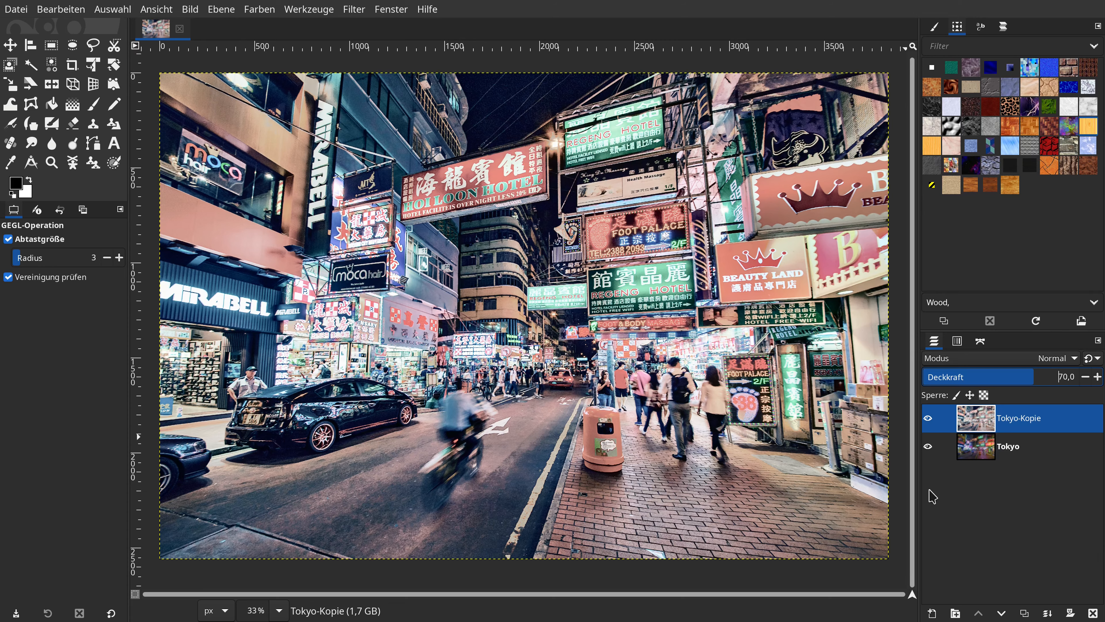
{"action": "left_click", "coordinate": [928, 418]}
{"action": "left_click", "coordinate": [928, 418]}
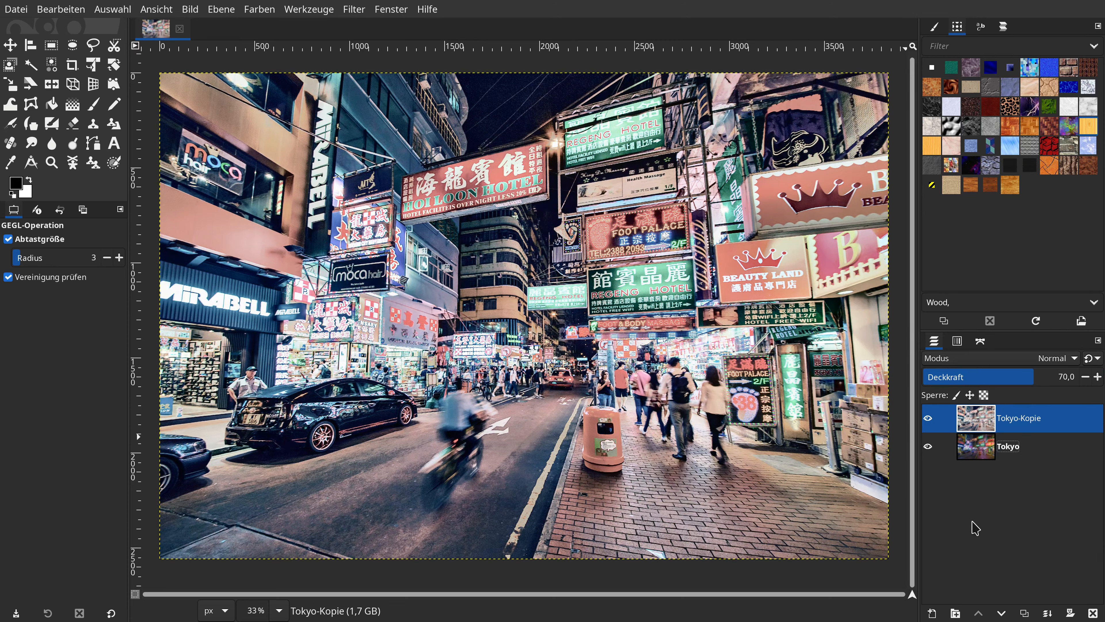